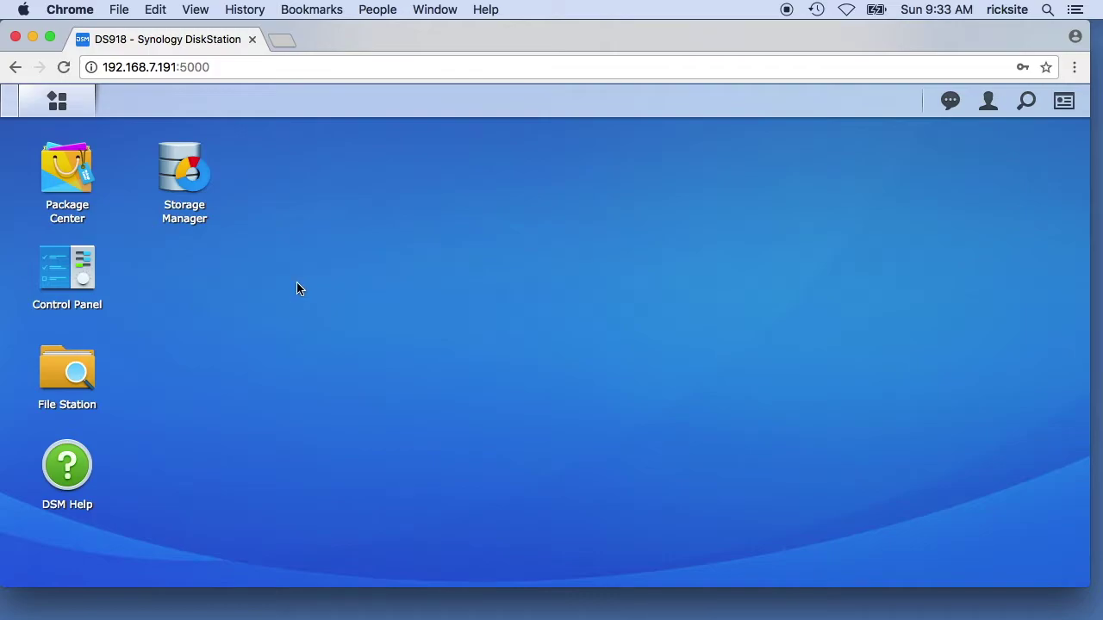
# Step: Check the DiskStation's basic system information in Control Panel's Info Center and close the window
pyautogui.click(67, 269)
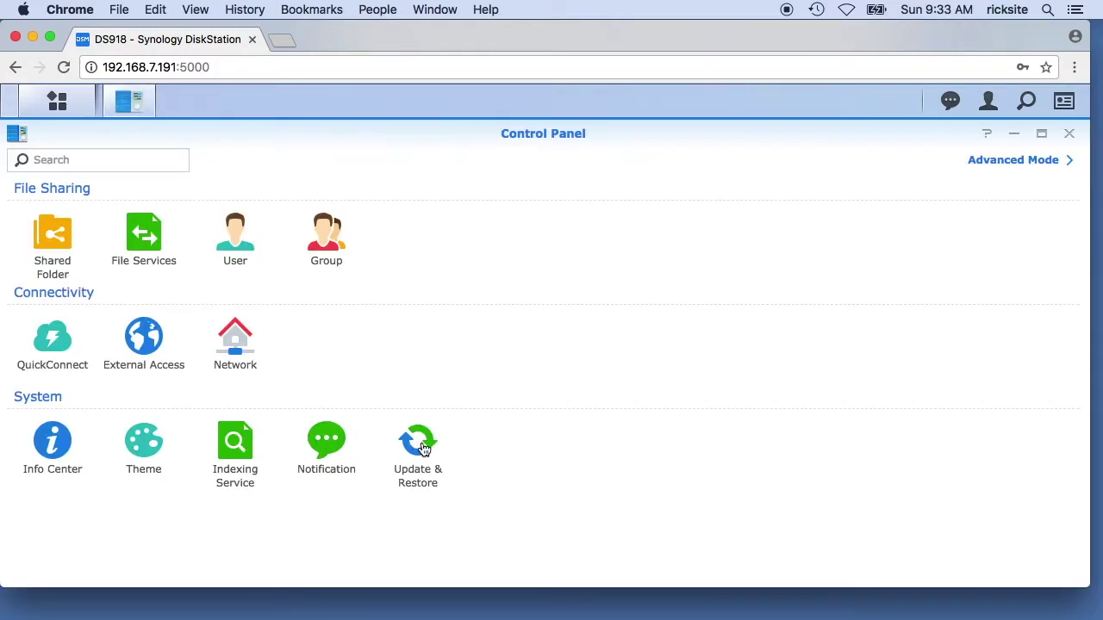
pyautogui.click(55, 448)
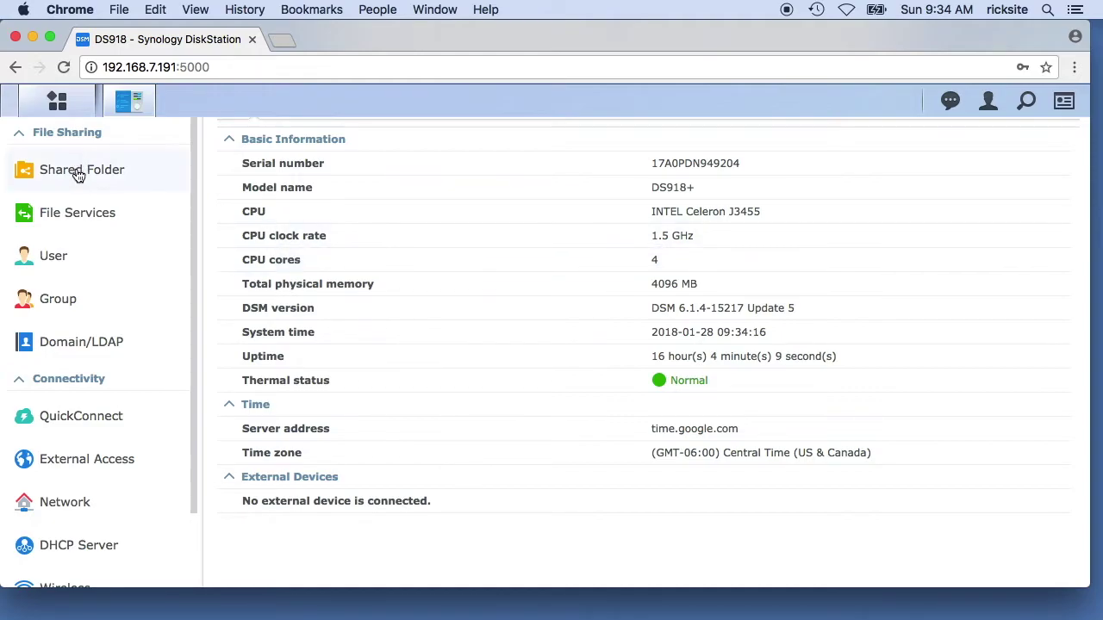
pyautogui.moveTo(982, 123); pyautogui.dragTo(981, 147)
pyautogui.click(1069, 134)
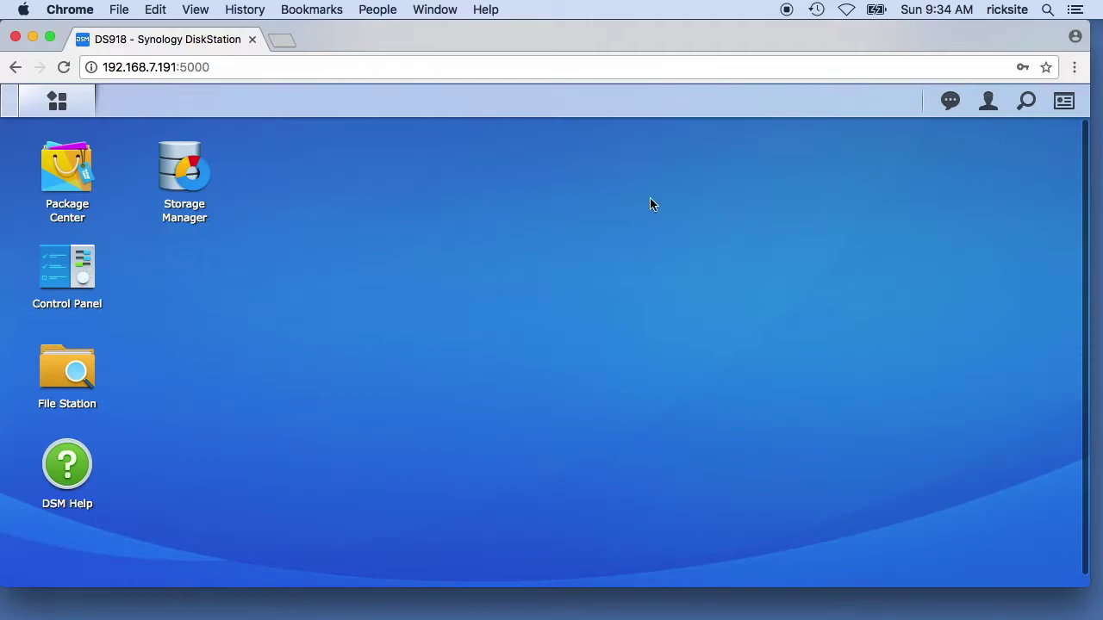
# Step: Start a new shared folder in Control Panel's Shared Folder settings and name it DSTimeMachine
pyautogui.click(69, 275)
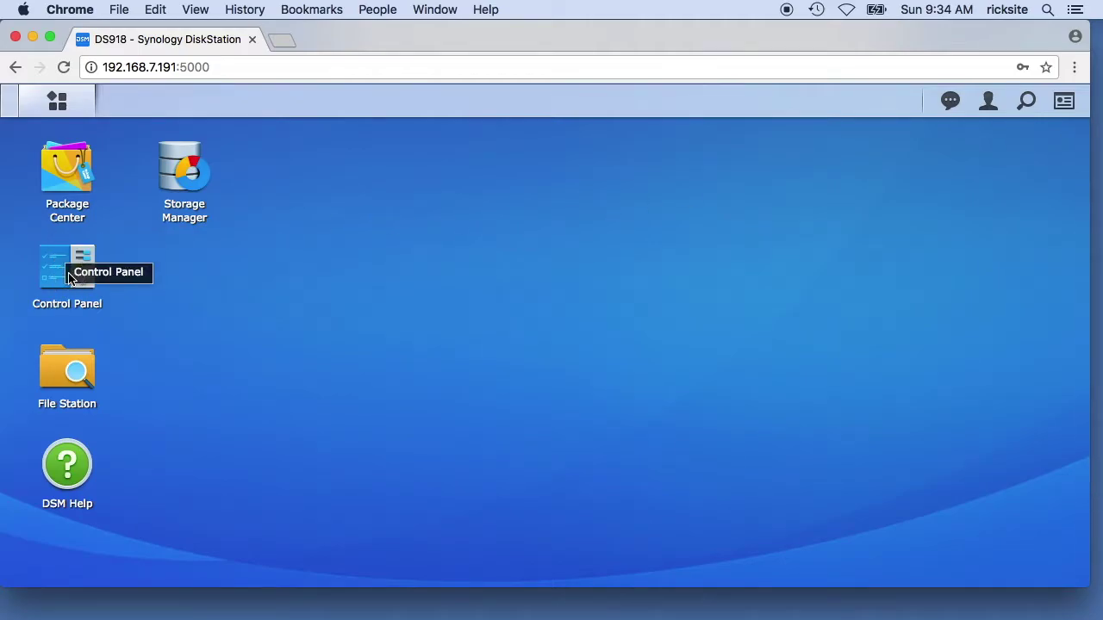
pyautogui.click(69, 275)
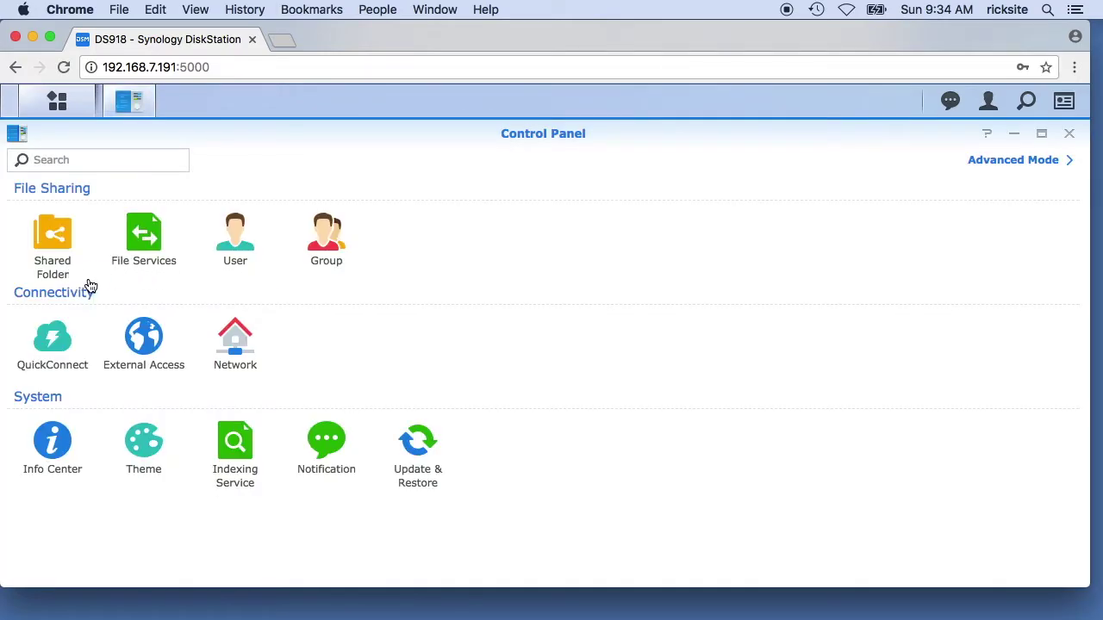
pyautogui.click(58, 234)
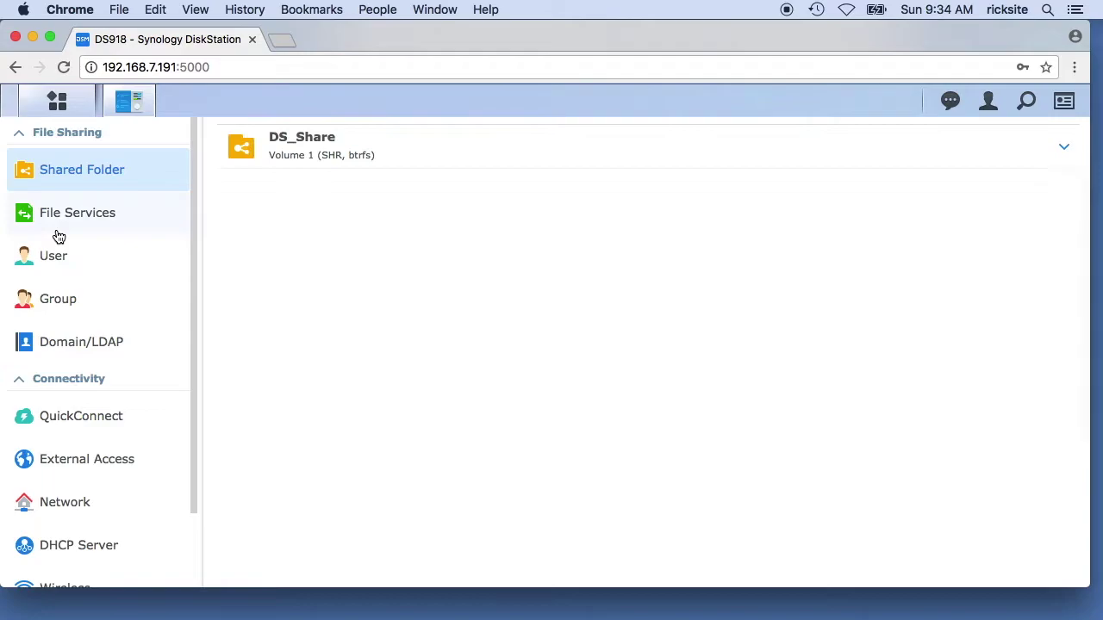
pyautogui.click(118, 168)
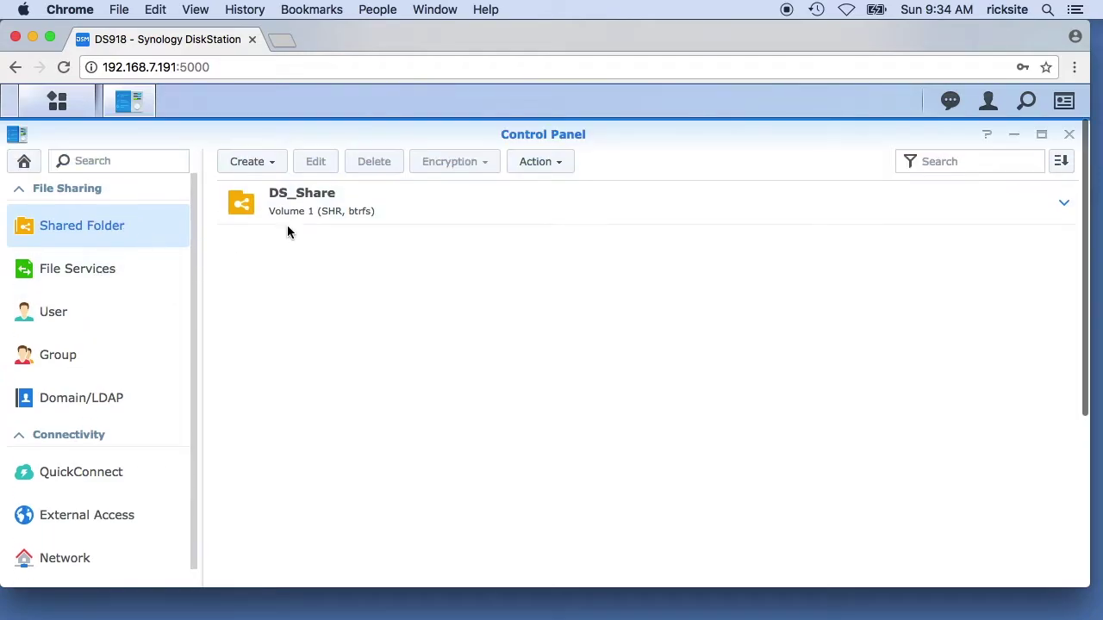
pyautogui.click(267, 166)
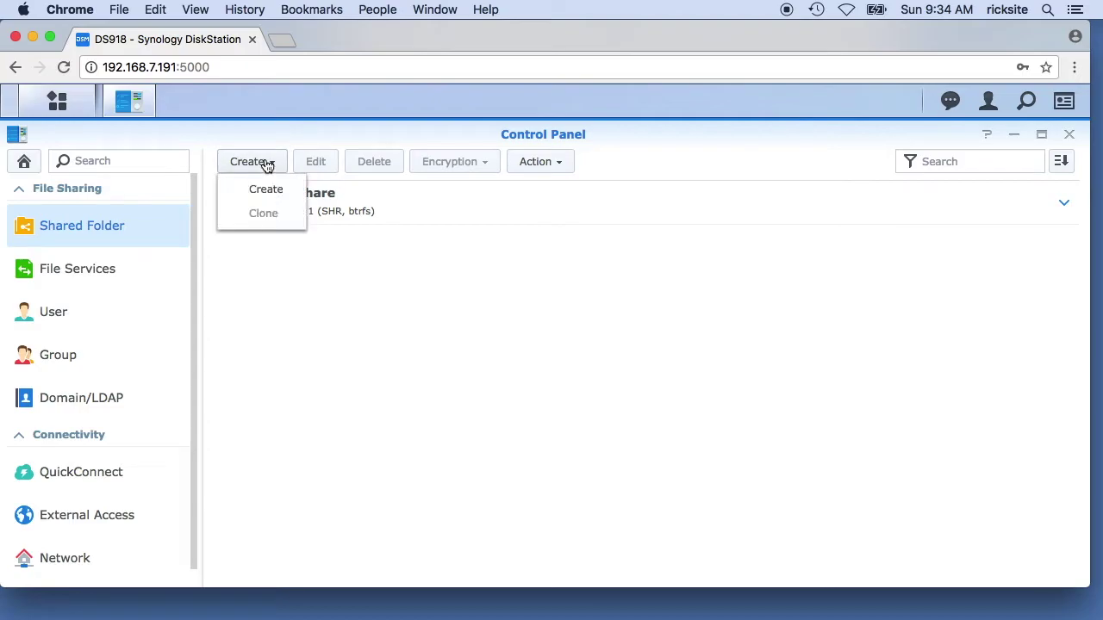
pyautogui.click(258, 187)
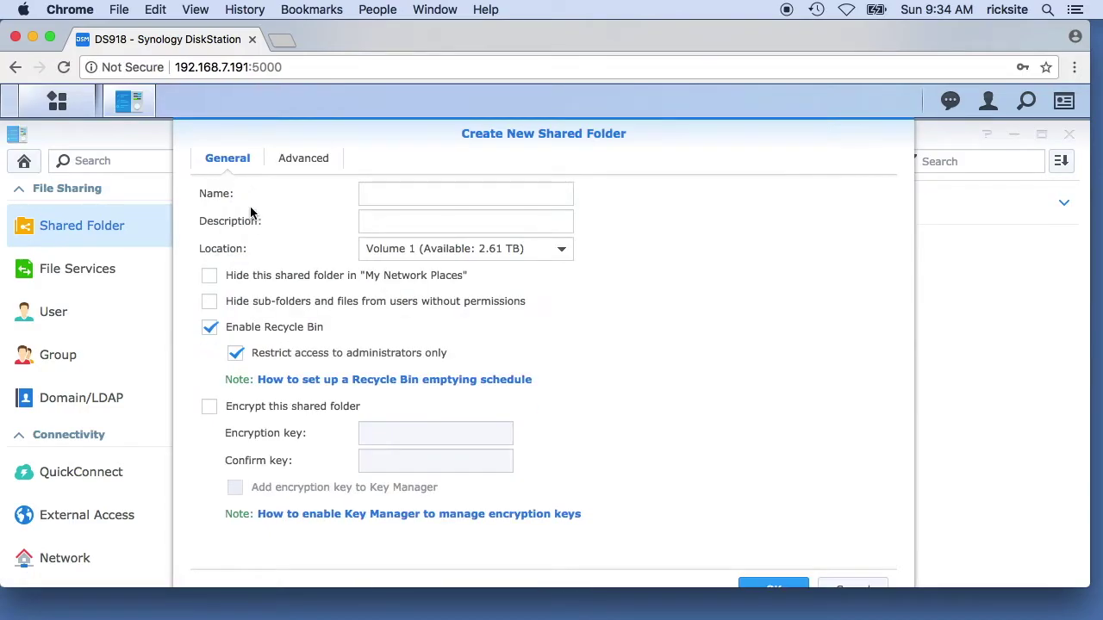
pyautogui.click(375, 195)
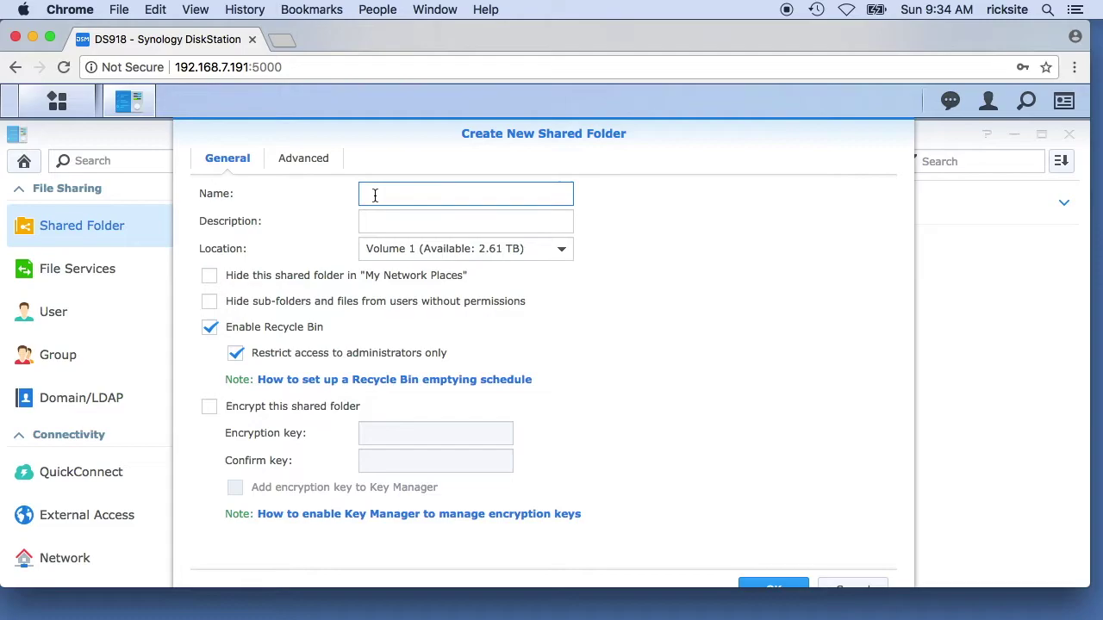
pyautogui.write('DSTimeMachine')
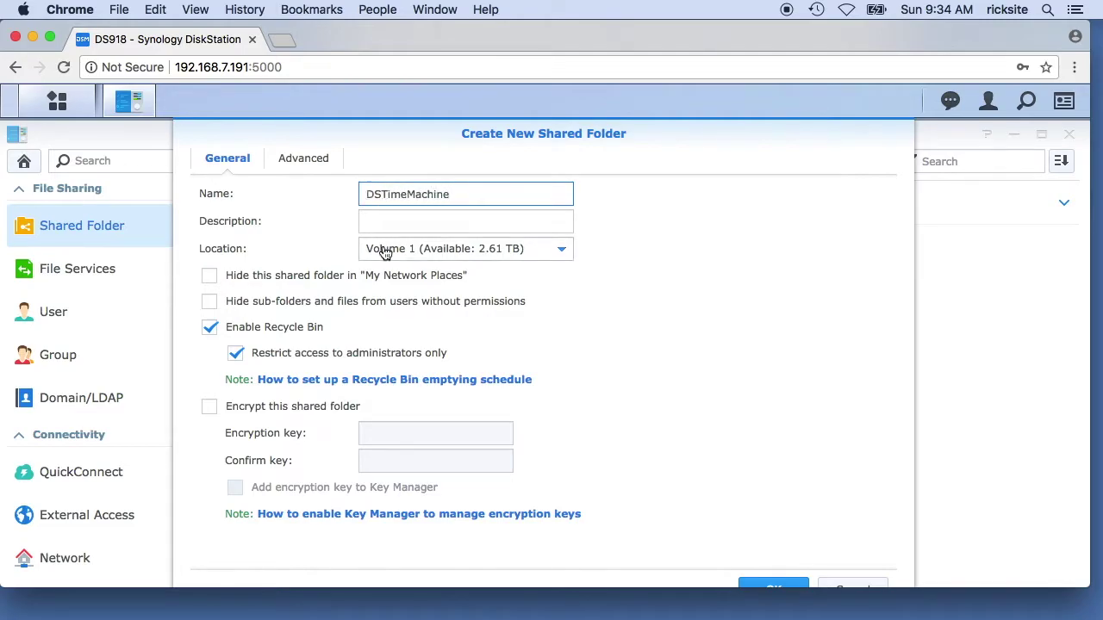
# Step: Disable the Recycle Bin for the DSTimeMachine folder and create the folder with the default advanced options
pyautogui.click(209, 330)
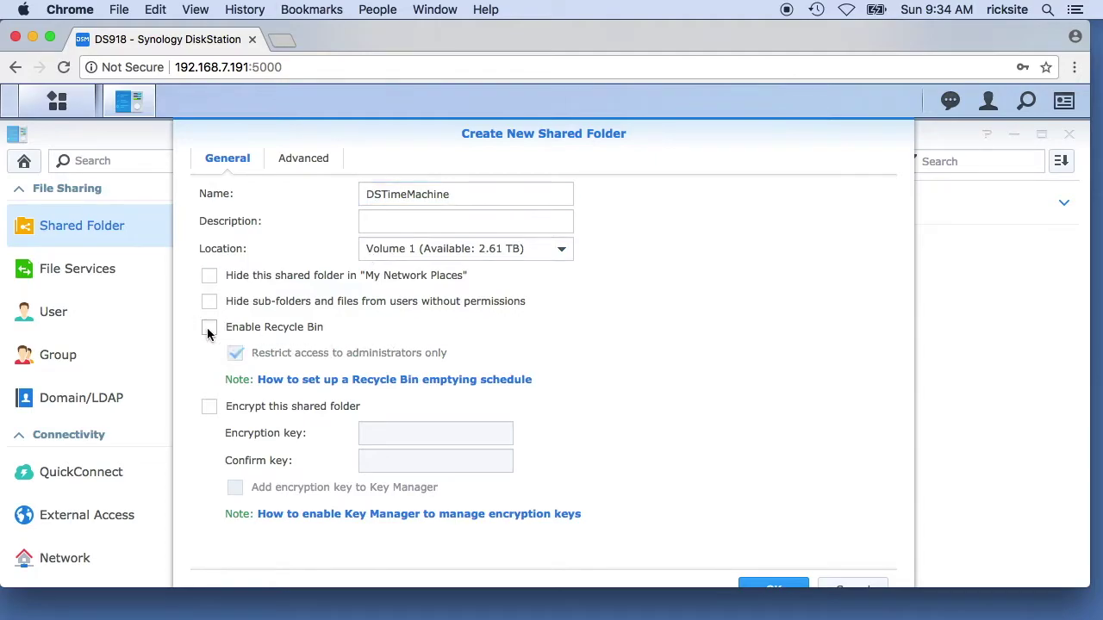
pyautogui.scroll(-5, 585, 395)
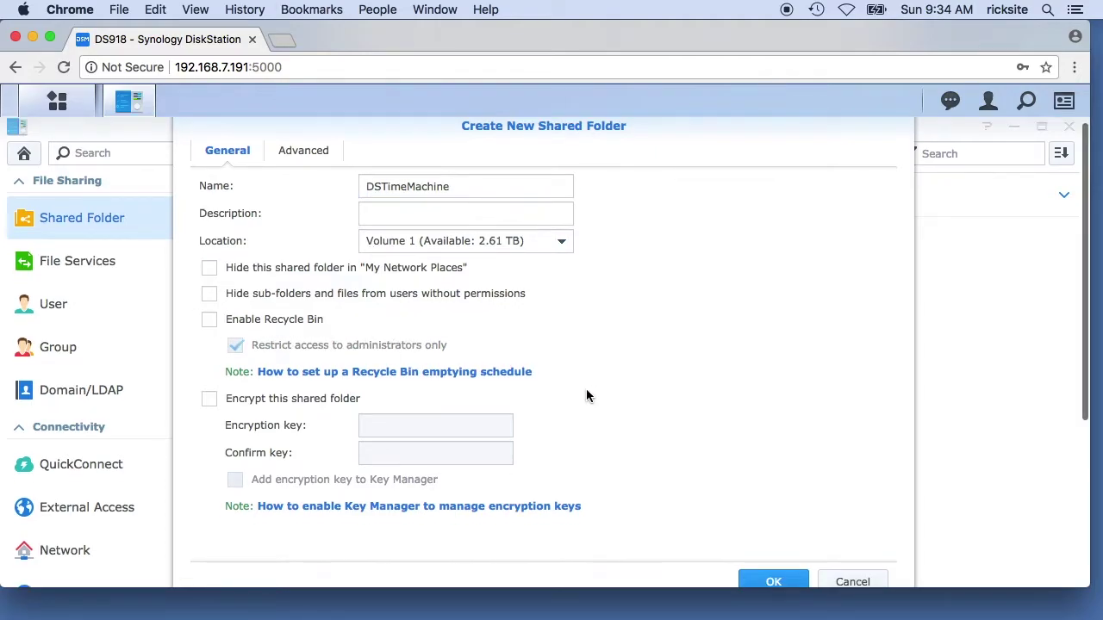
pyautogui.scroll(4, 653, 322)
pyautogui.scroll(2, 654, 322)
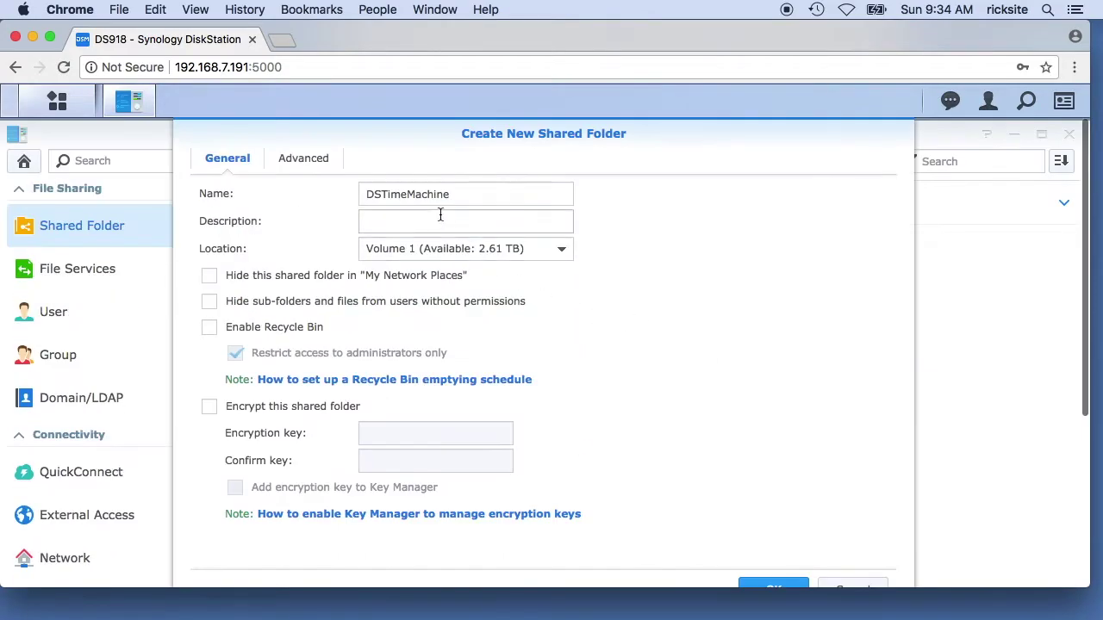
pyautogui.click(303, 156)
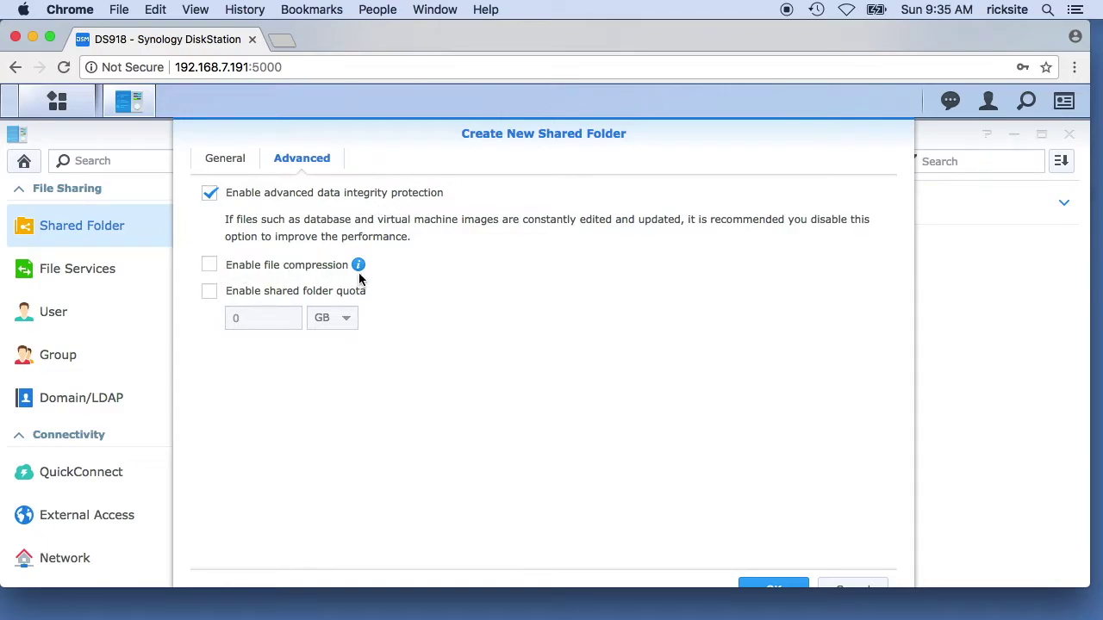
pyautogui.click(234, 158)
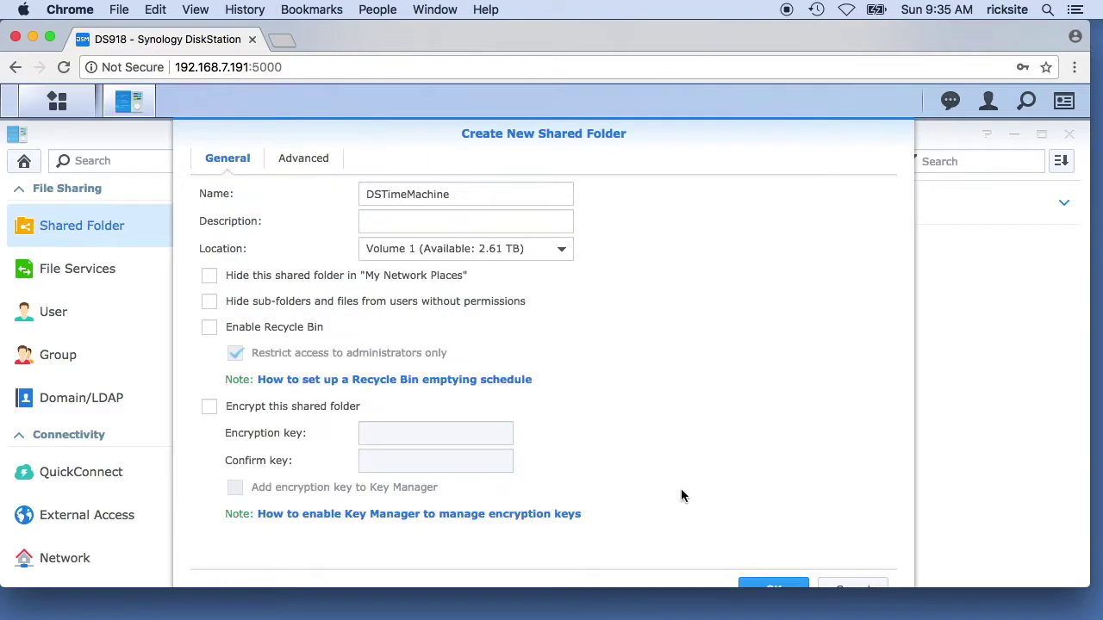
pyautogui.scroll(-3, 680, 496)
pyautogui.click(781, 481)
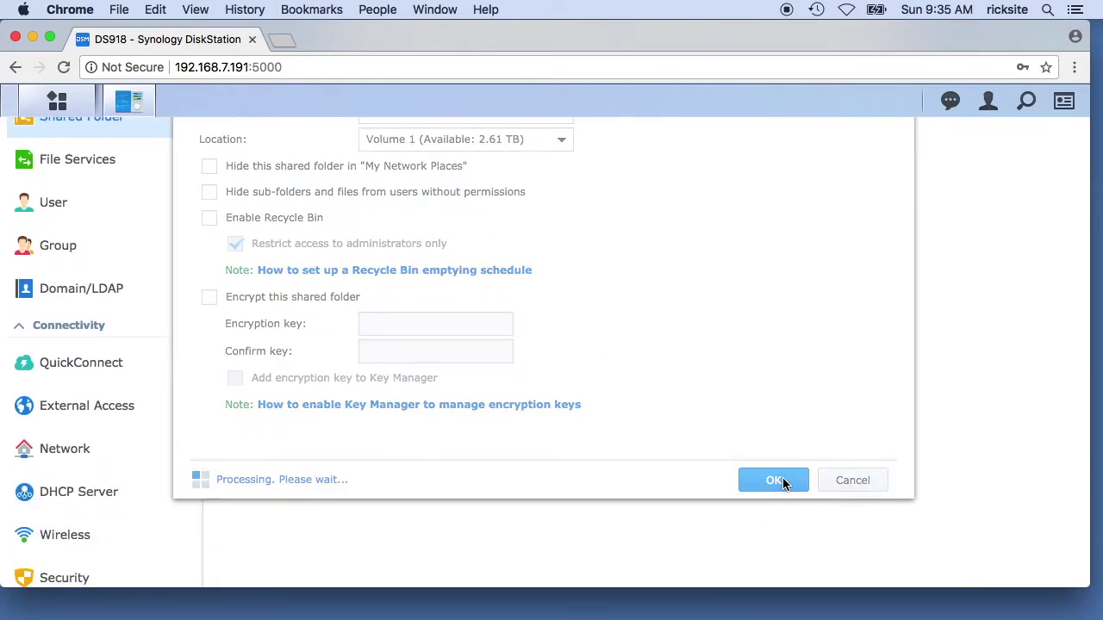
# Step: Accept the default local user permissions for the DSTimeMachine shared folder
pyautogui.scroll(3, 773, 482)
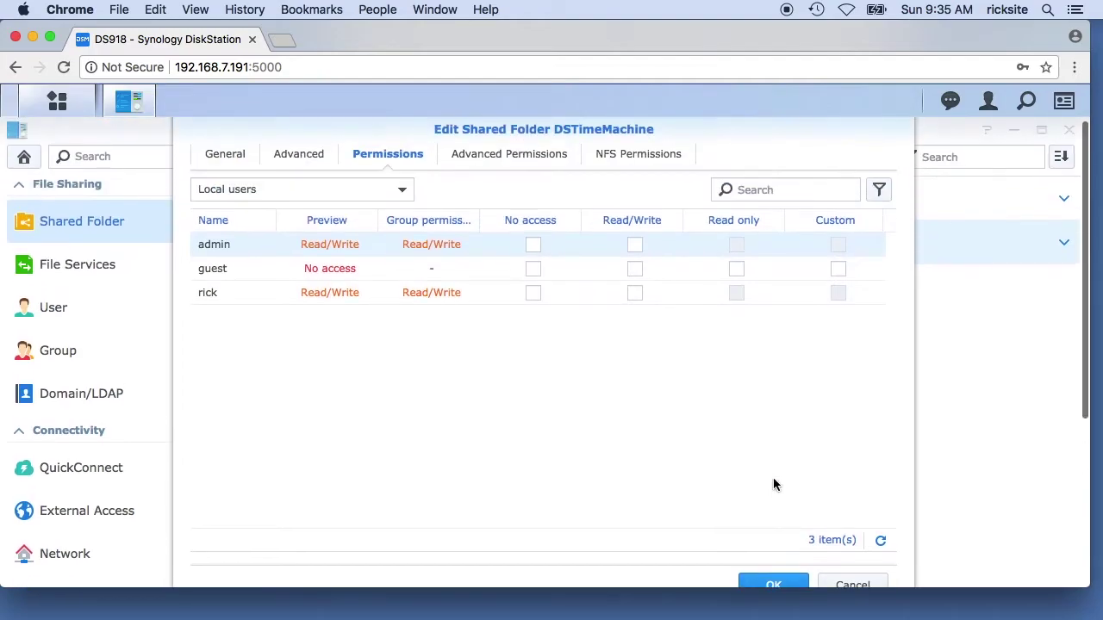
pyautogui.scroll(-2, 773, 484)
pyautogui.scroll(2, 773, 484)
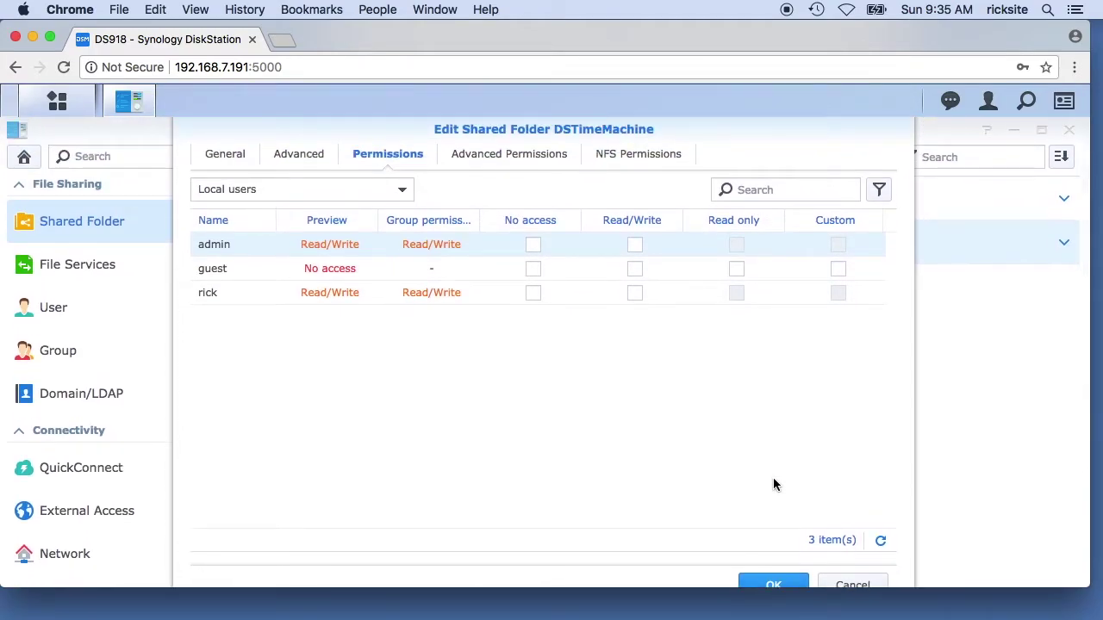
pyautogui.scroll(-2, 773, 484)
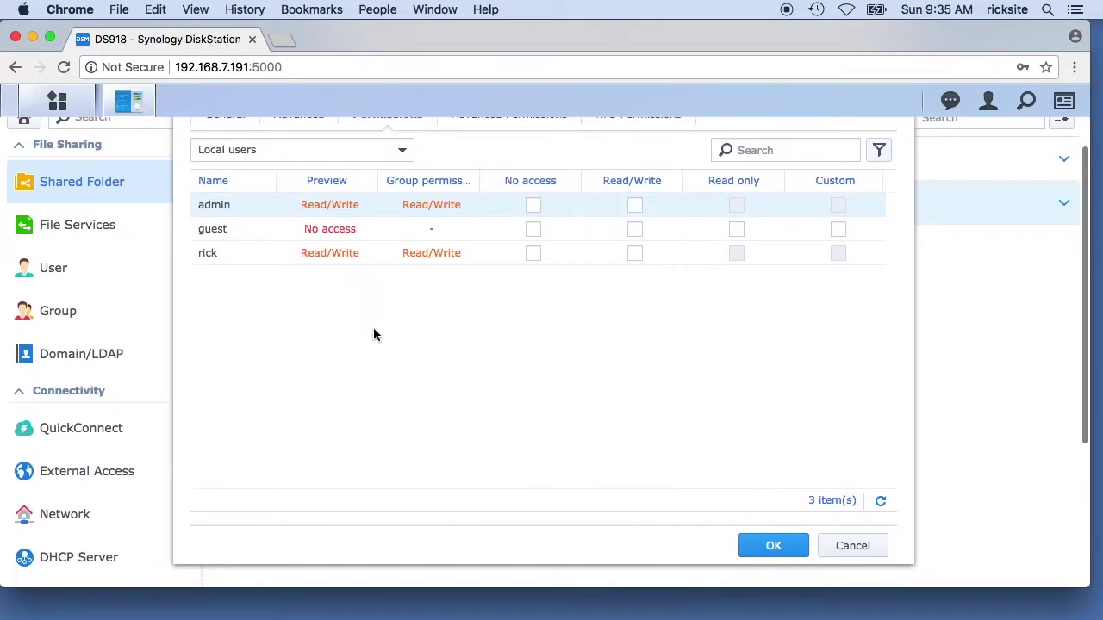
pyautogui.click(779, 548)
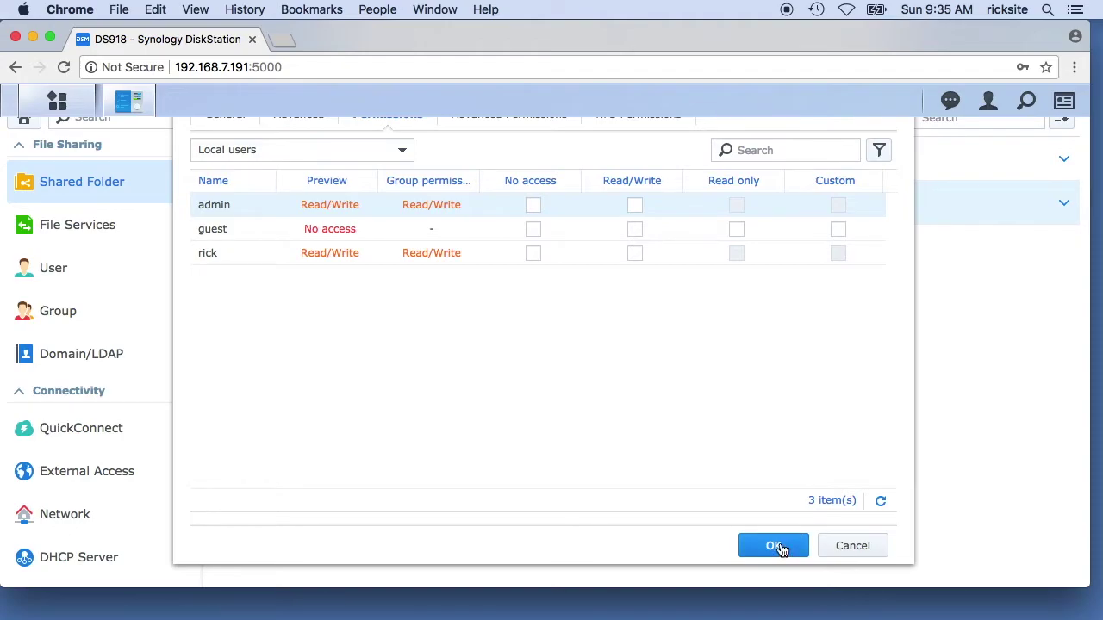
pyautogui.click(779, 546)
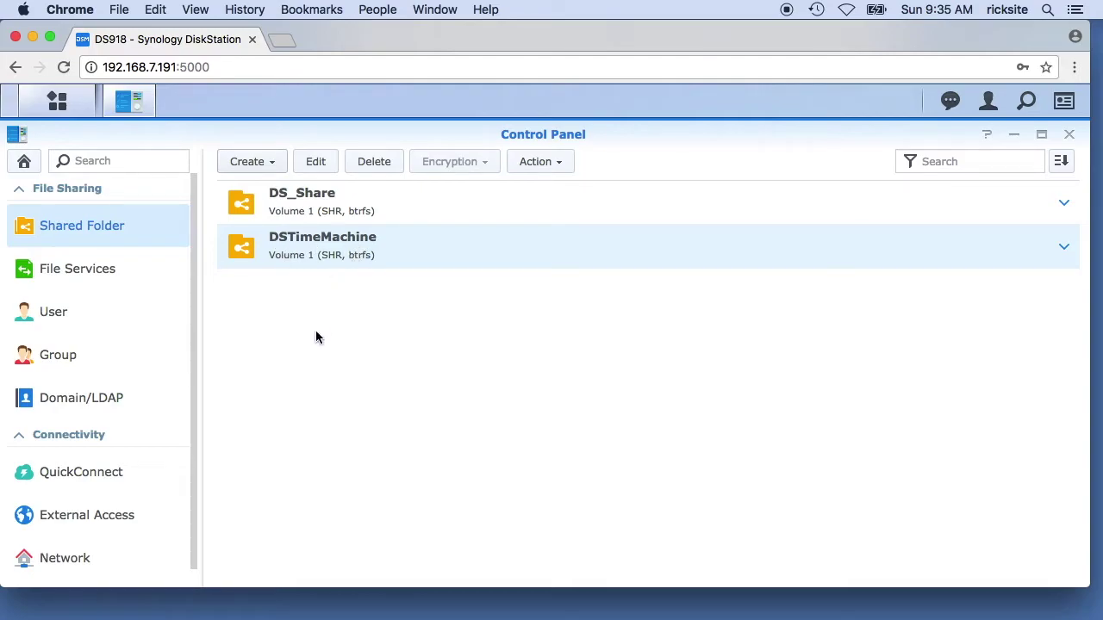
# Step: Disable the AFP service in the File Services settings
pyautogui.click(69, 274)
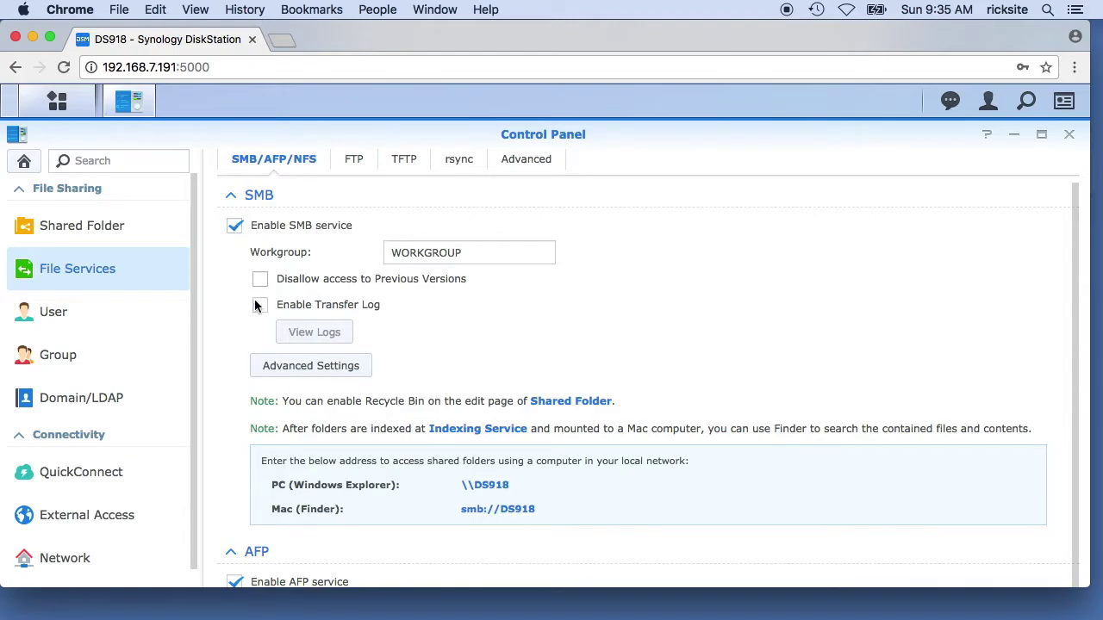
pyautogui.scroll(-5, 243, 304)
pyautogui.click(234, 255)
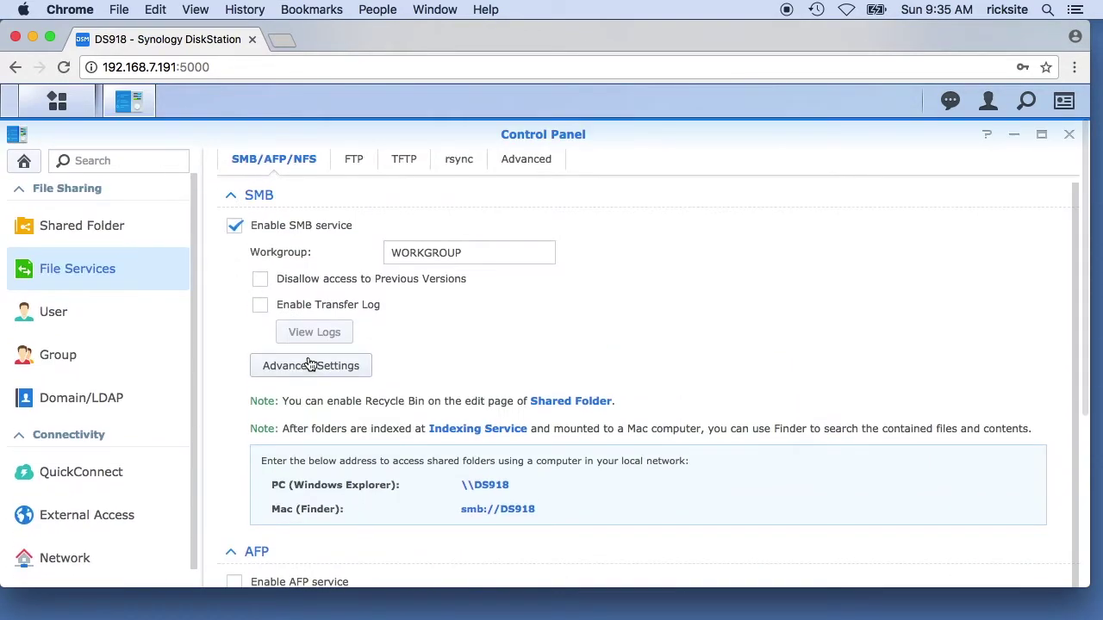
# Step: Set the maximum SMB protocol to SMB3 in the advanced SMB settings and apply it, allowing the network service to restart
pyautogui.click(310, 366)
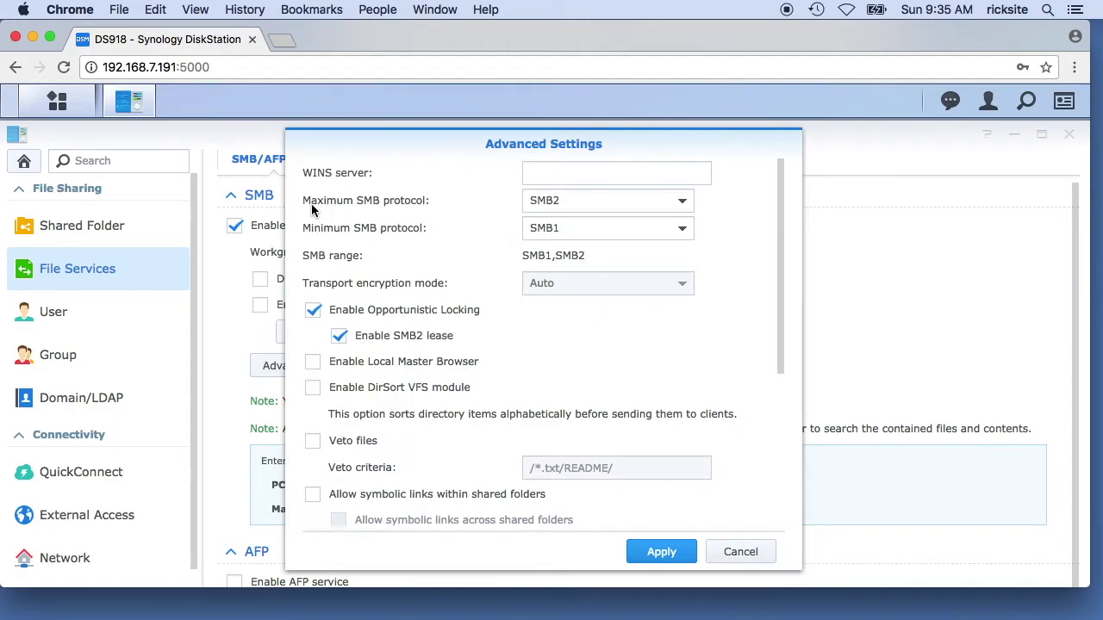
pyautogui.click(681, 203)
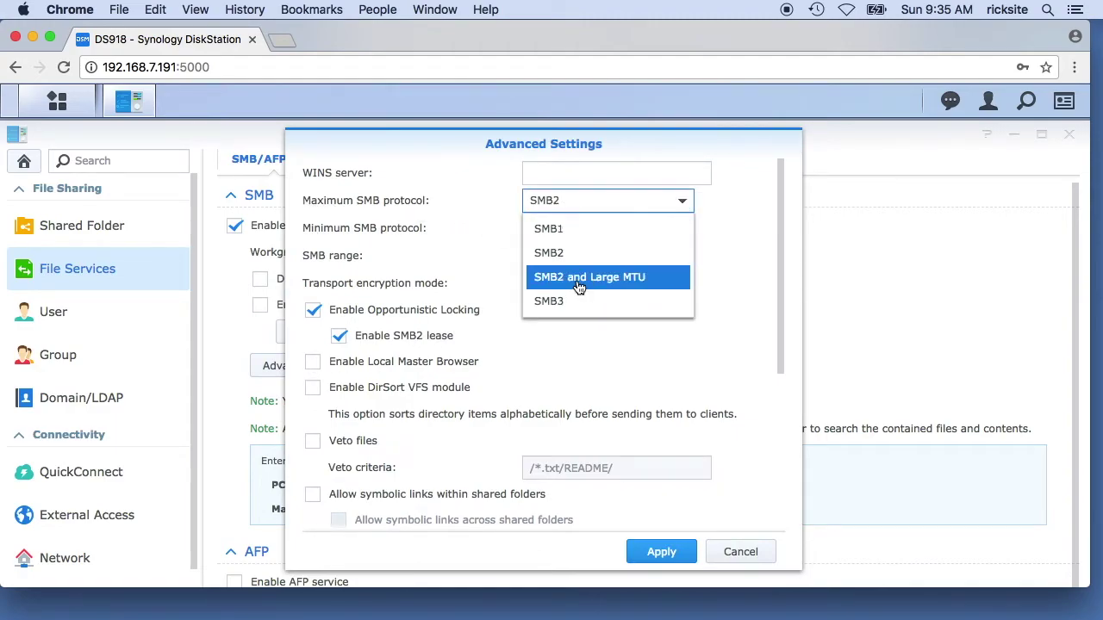
pyautogui.click(560, 300)
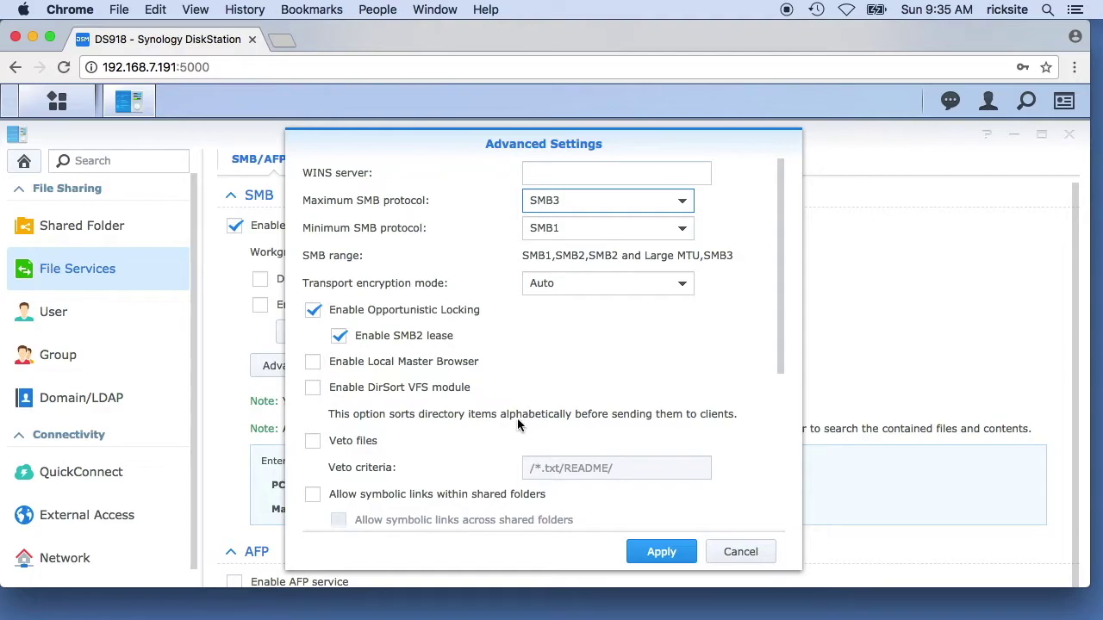
pyautogui.click(664, 552)
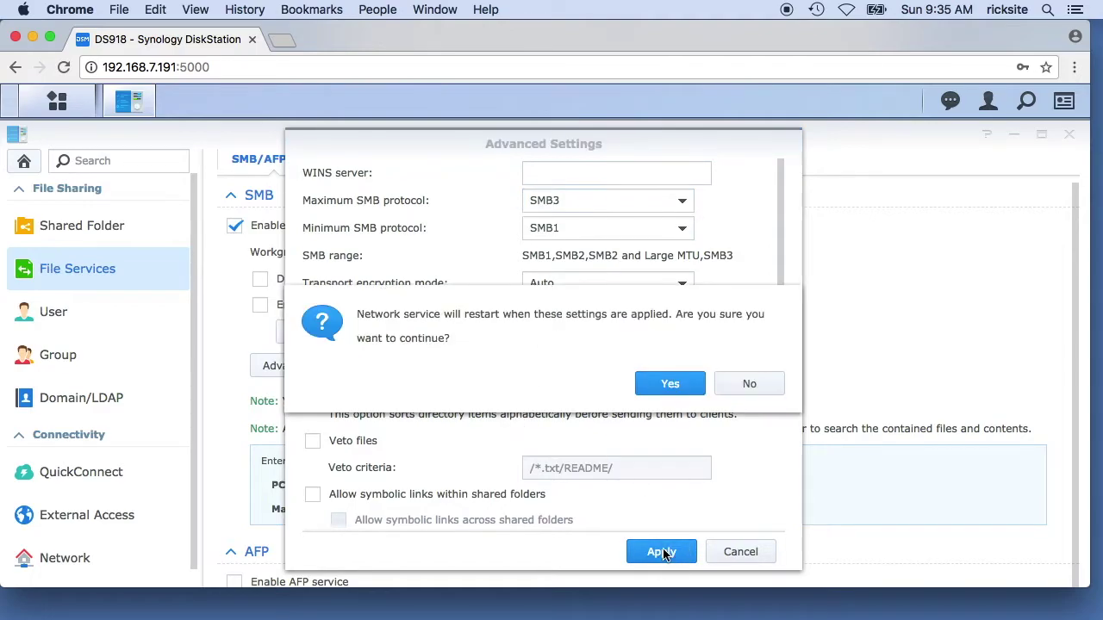
pyautogui.click(671, 385)
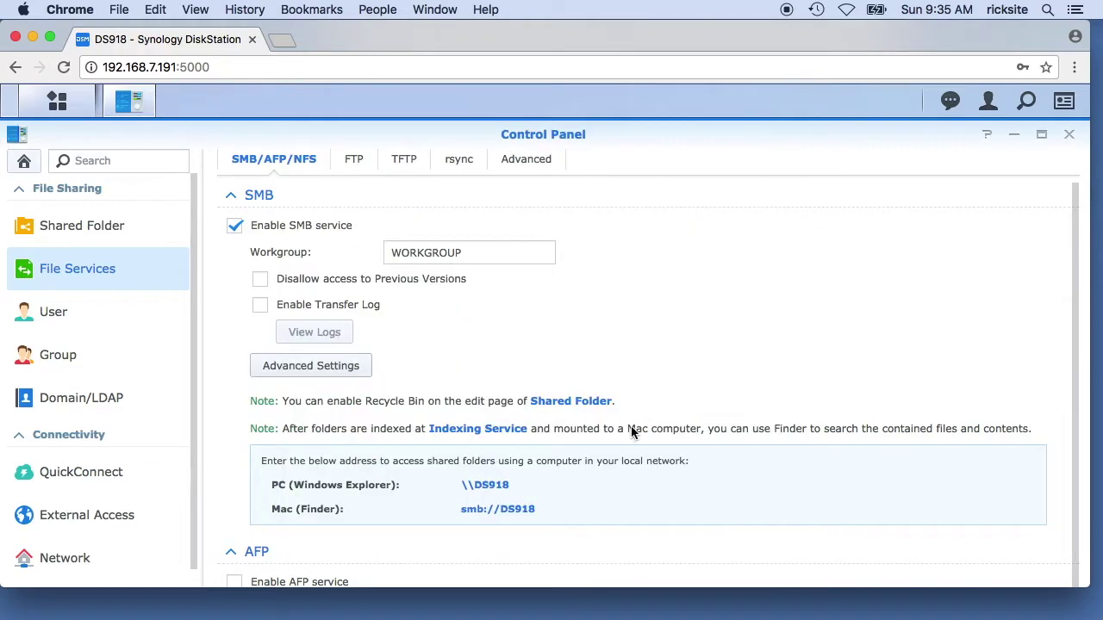
# Step: Apply the modified SMB/AFP/NFS file service settings
pyautogui.scroll(-4, 629, 431)
pyautogui.scroll(-5, 629, 433)
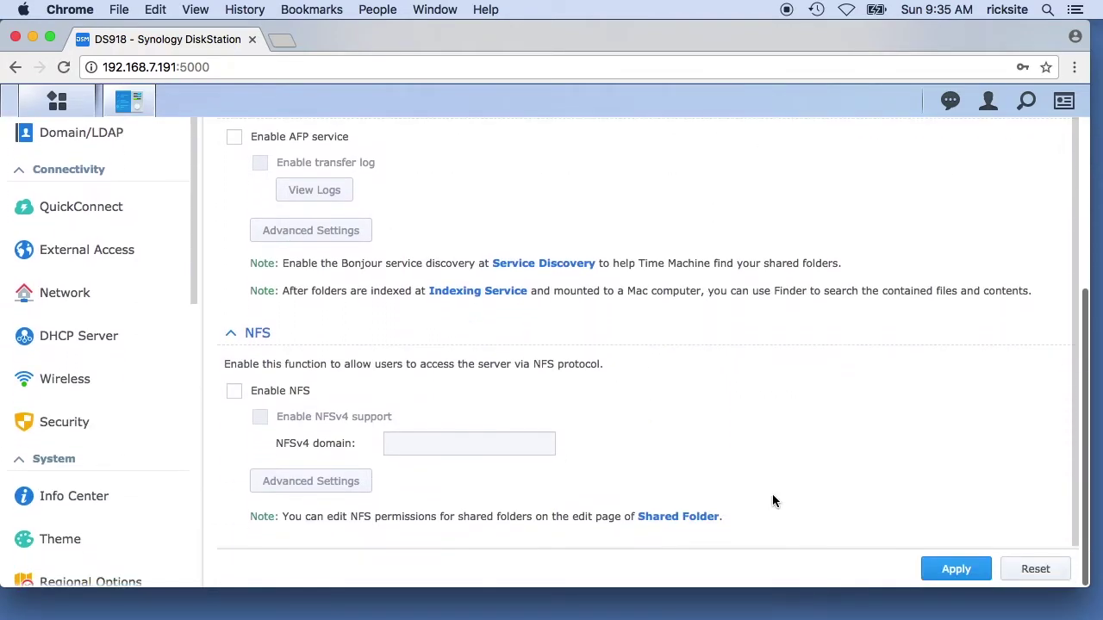
pyautogui.click(963, 571)
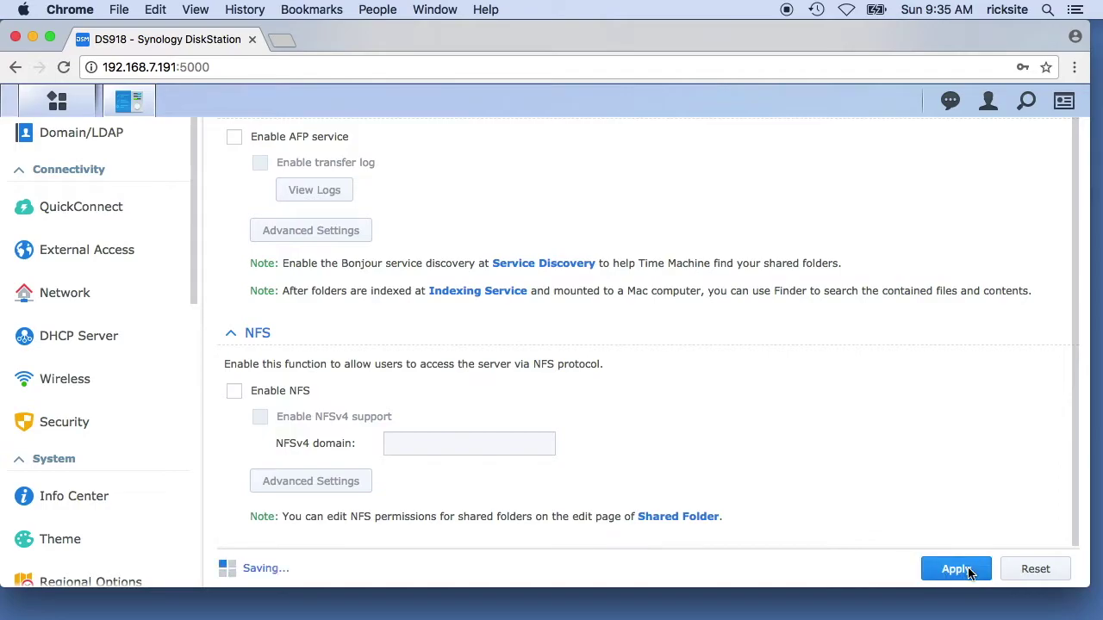
# Step: Enable Bonjour service discovery with Time Machine broadcast via SMB in the advanced File Services settings
pyautogui.scroll(10, 741, 448)
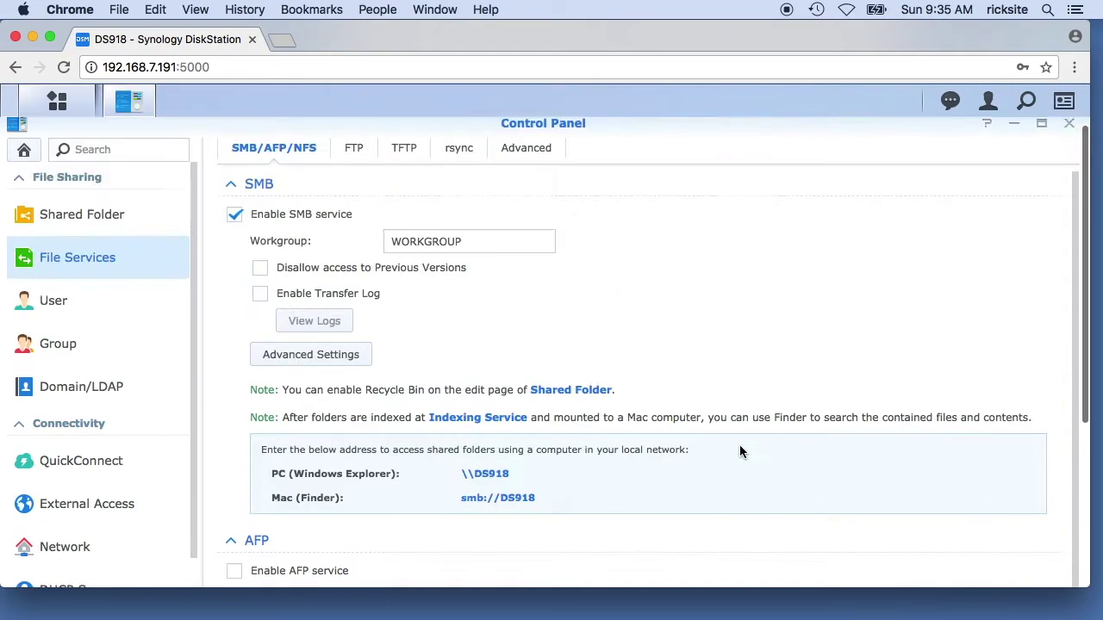
pyautogui.click(529, 160)
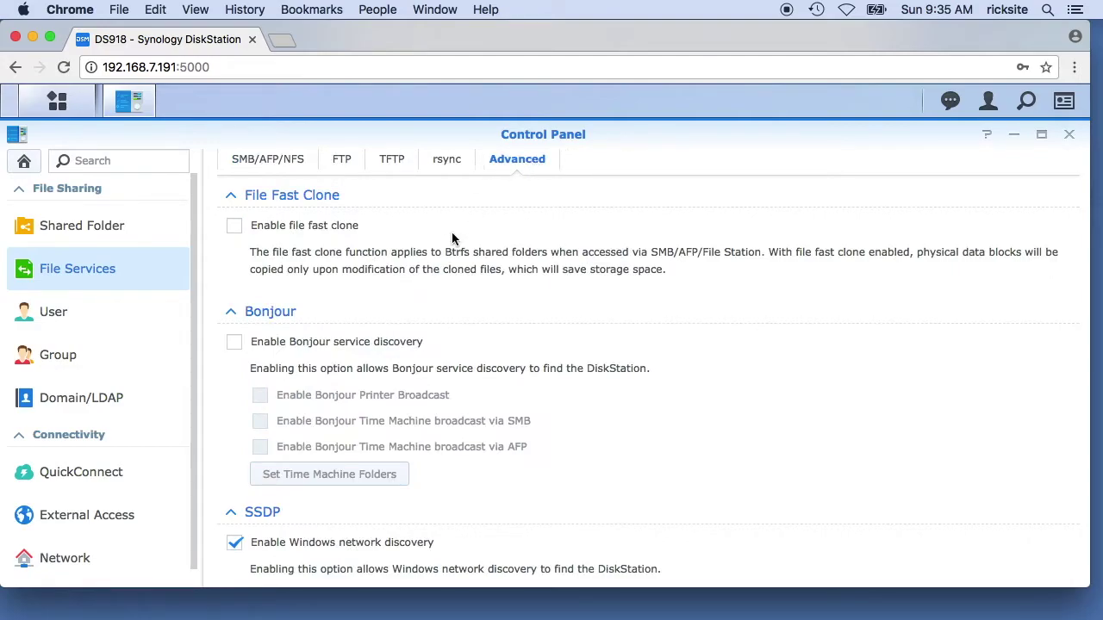
pyautogui.click(235, 343)
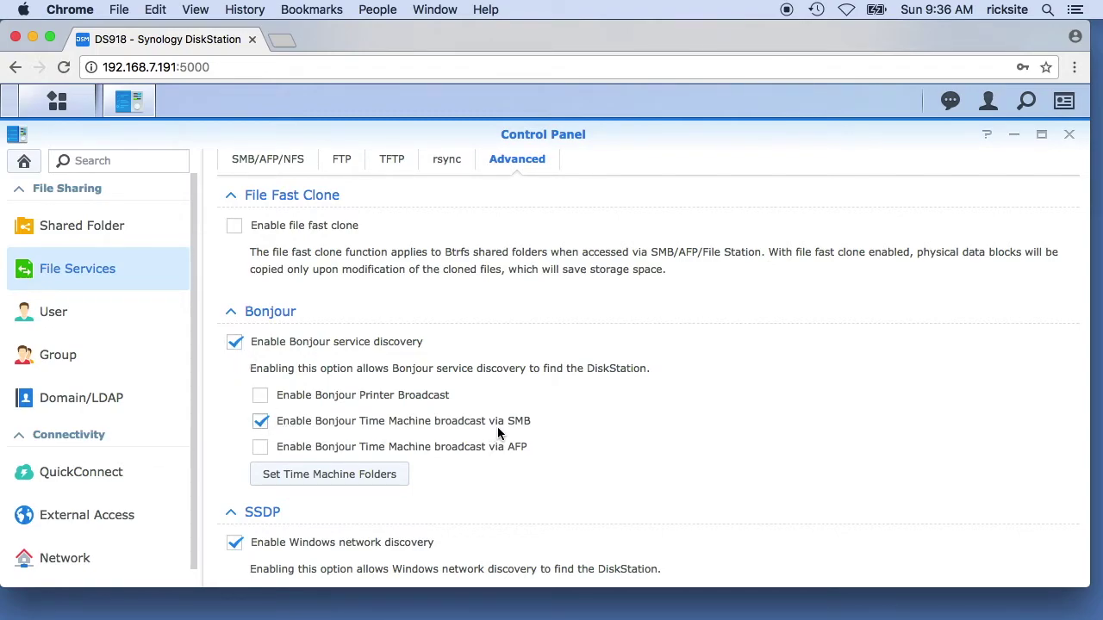
pyautogui.scroll(-1, 413, 482)
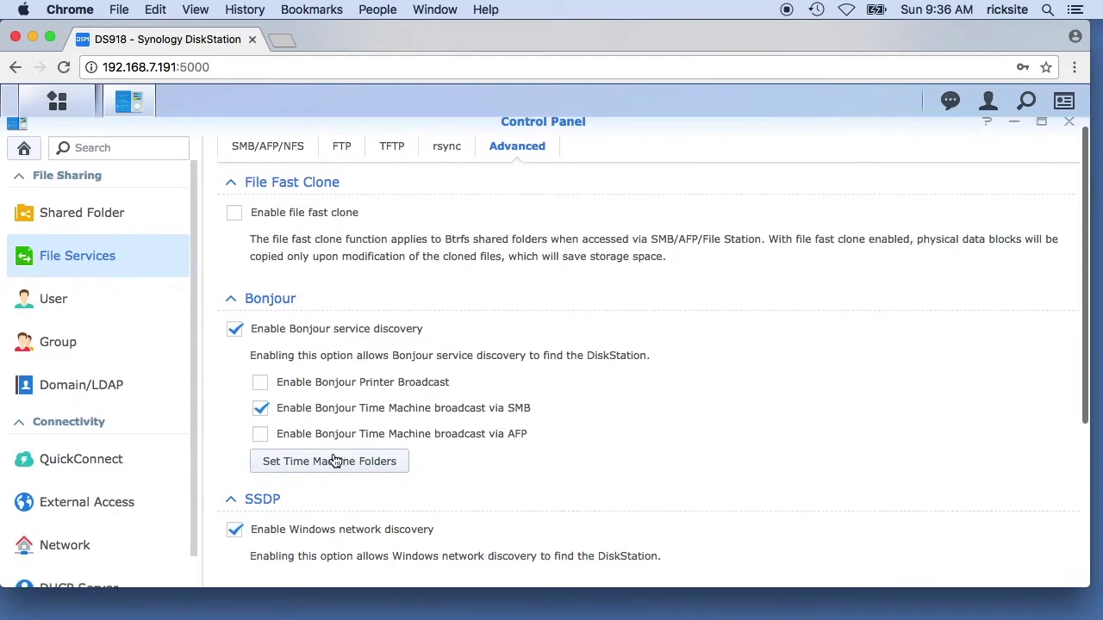
# Step: Enable the DSTimeMachine shared folder as a Time Machine folder in the Bonjour settings and apply the selection
pyautogui.click(329, 463)
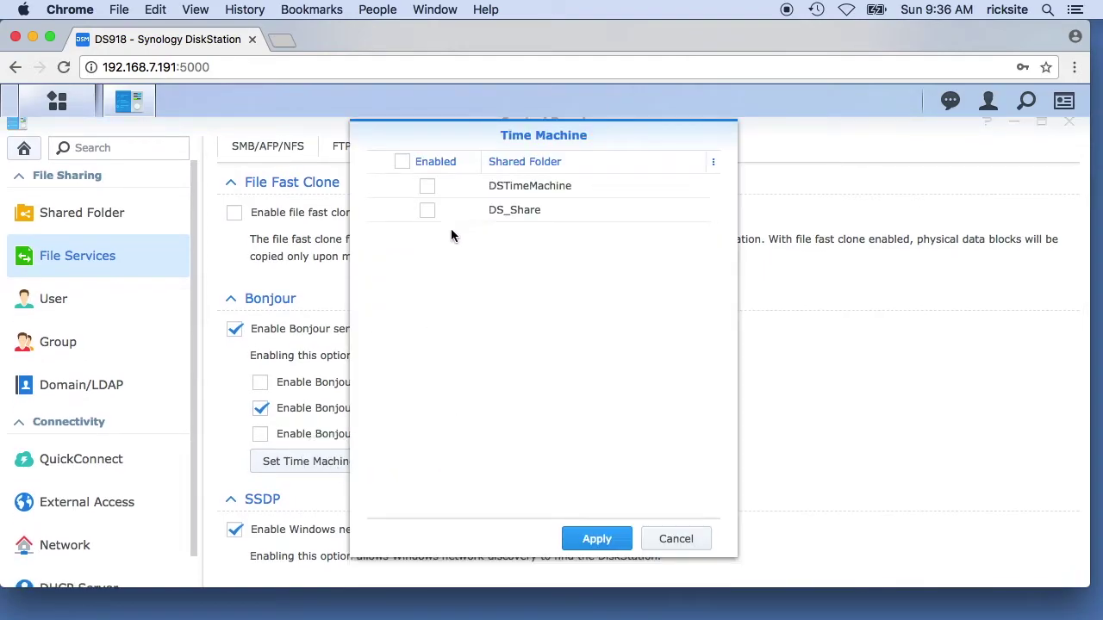
pyautogui.click(426, 187)
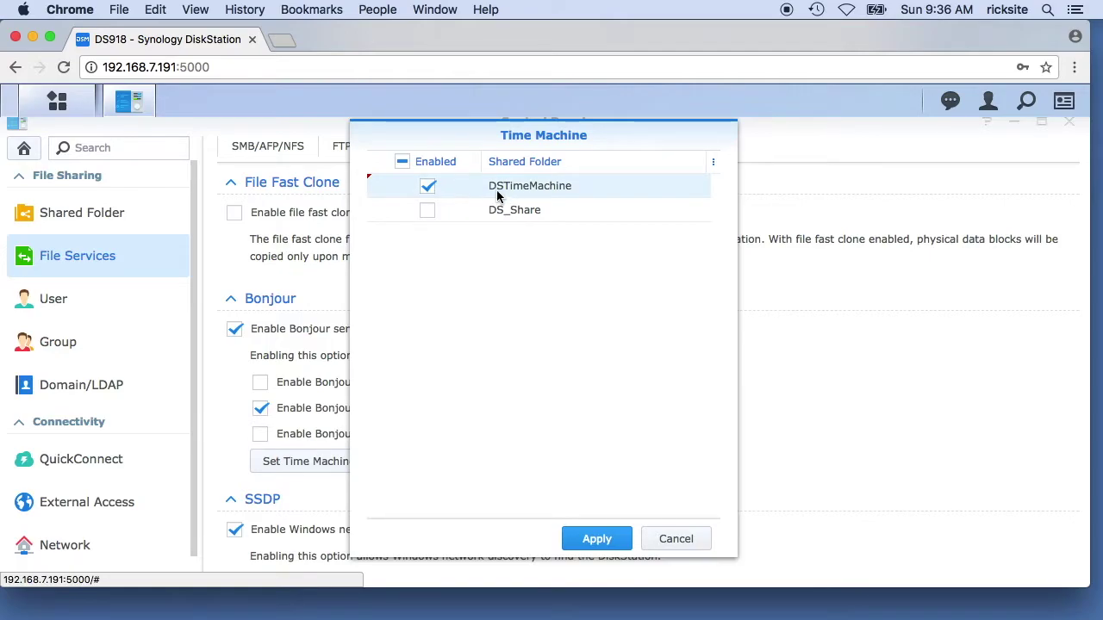
pyautogui.click(595, 538)
# Step: Apply the advanced File Services settings and confirm the change, repeating the attempt after a connection error
pyautogui.scroll(-5, 581, 534)
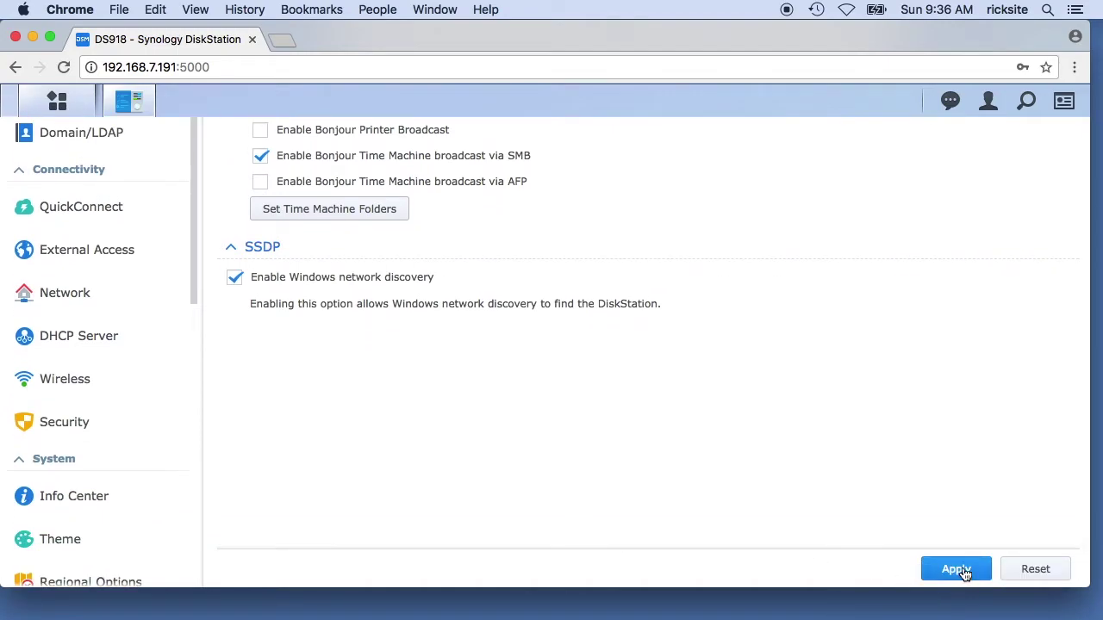
pyautogui.click(957, 569)
pyautogui.click(675, 267)
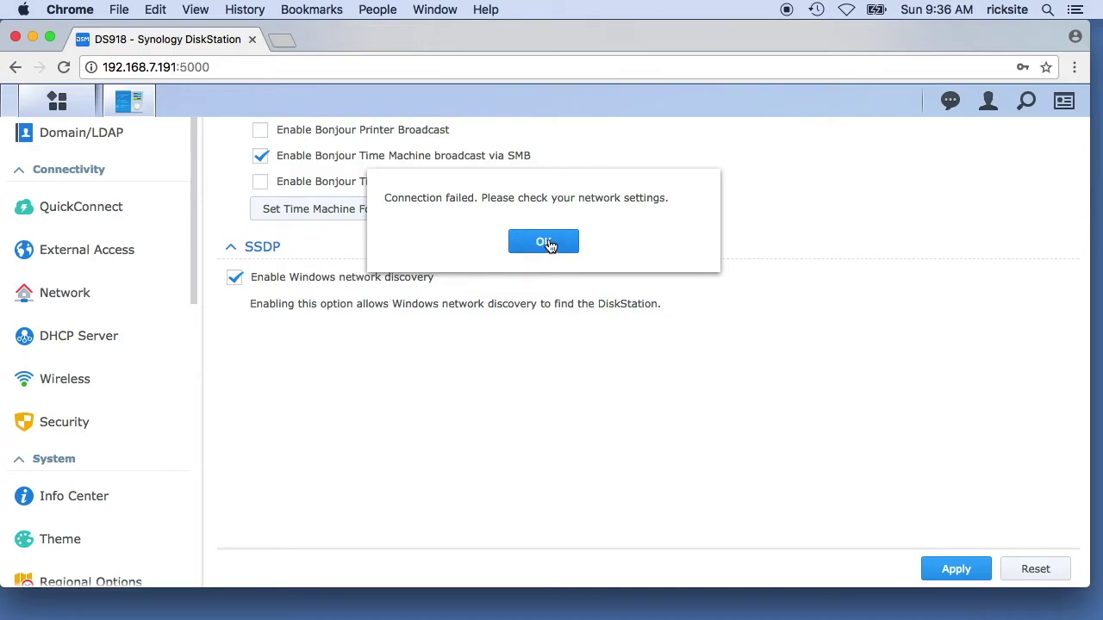
pyautogui.click(547, 244)
pyautogui.scroll(5, 543, 246)
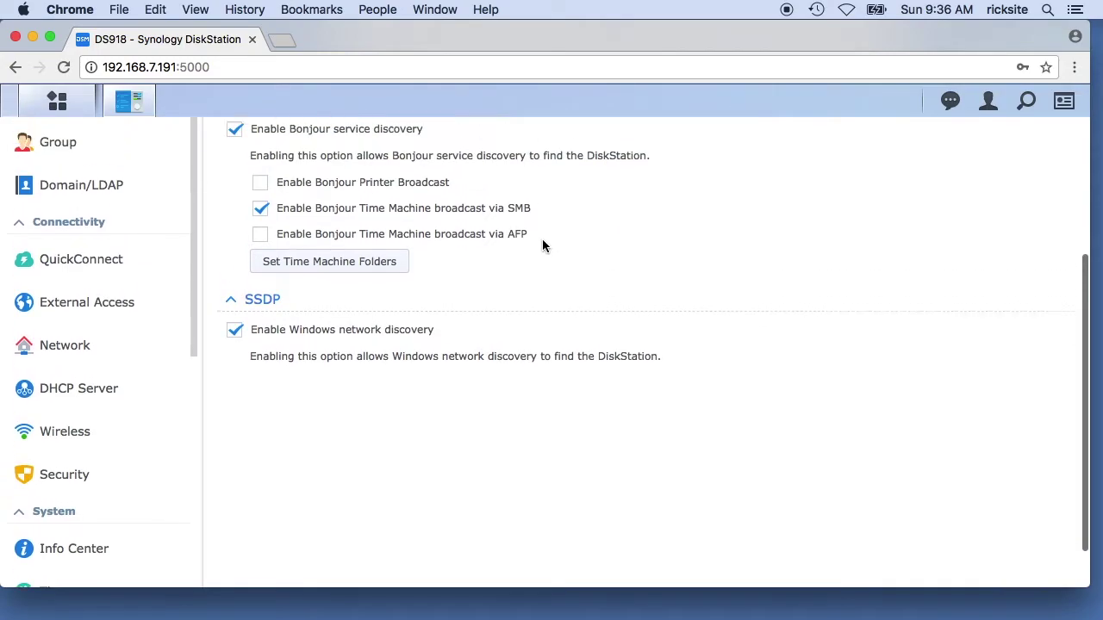
pyautogui.scroll(-5, 543, 247)
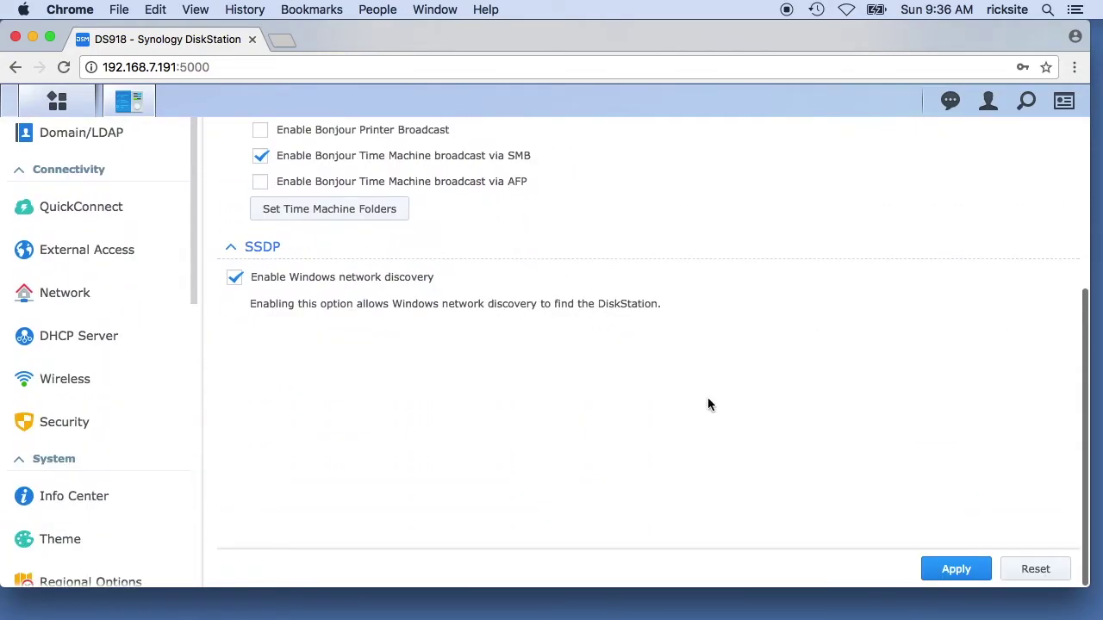
pyautogui.click(958, 571)
pyautogui.click(677, 268)
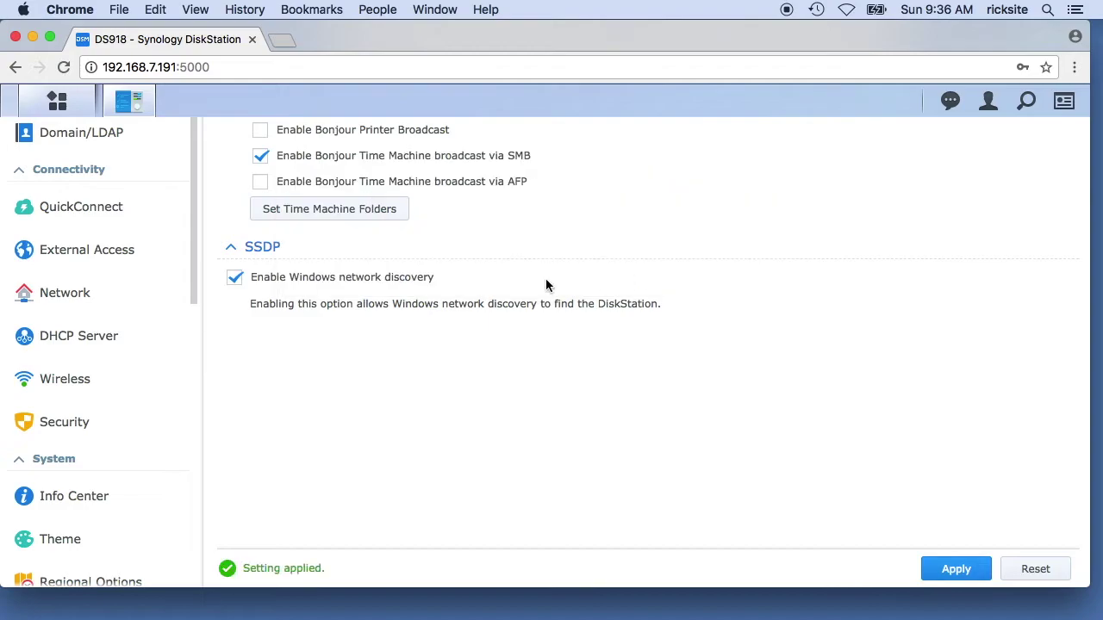
# Step: Check the shared folders, the advanced Bonjour options and the folders enabled for Time Machine
pyautogui.scroll(5, 466, 266)
pyautogui.click(103, 233)
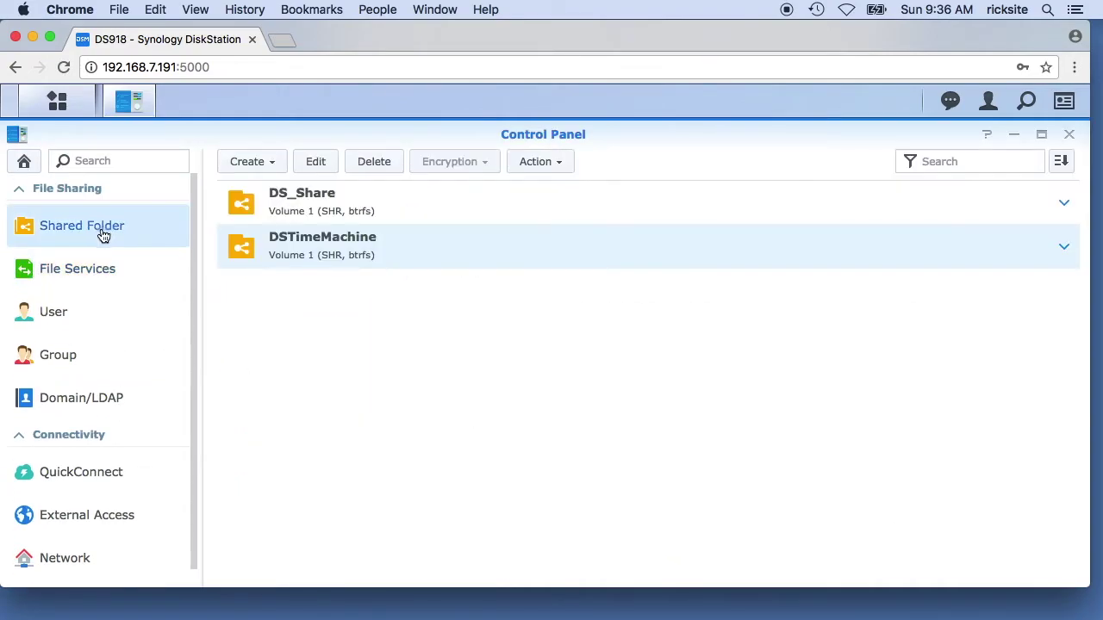
pyautogui.click(59, 267)
pyautogui.click(527, 163)
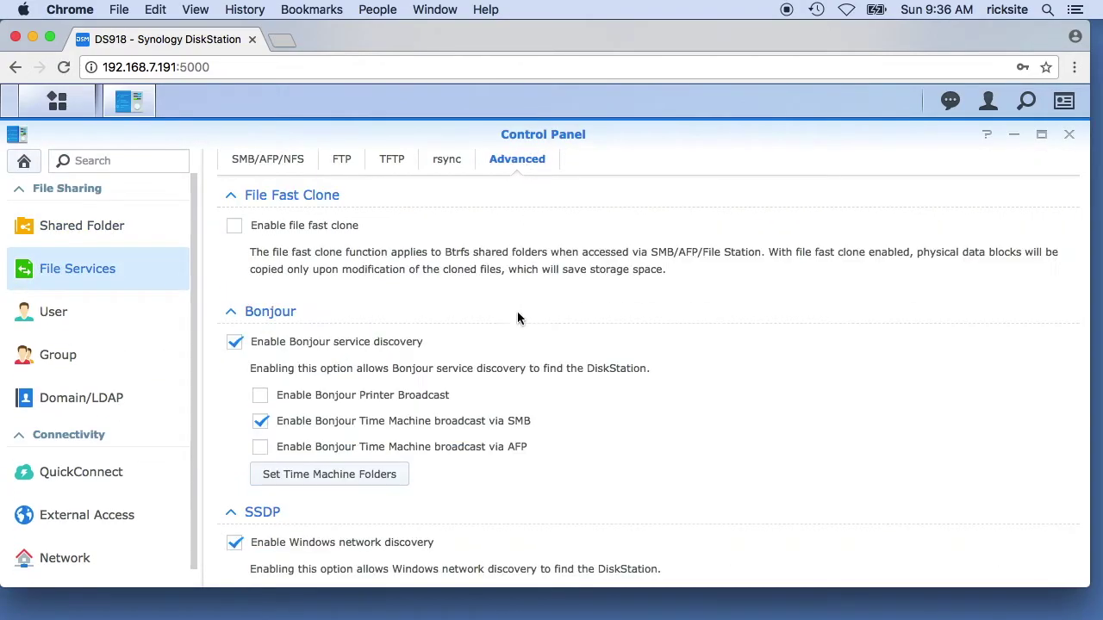
pyautogui.scroll(-2, 565, 359)
pyautogui.click(371, 404)
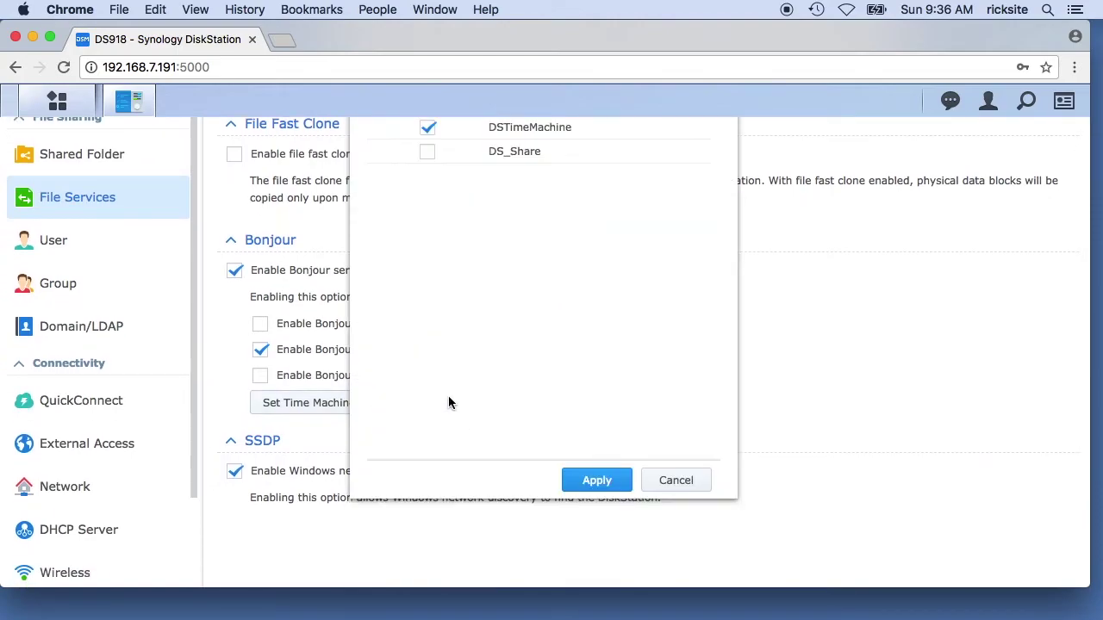
pyautogui.click(676, 480)
pyautogui.scroll(2, 632, 434)
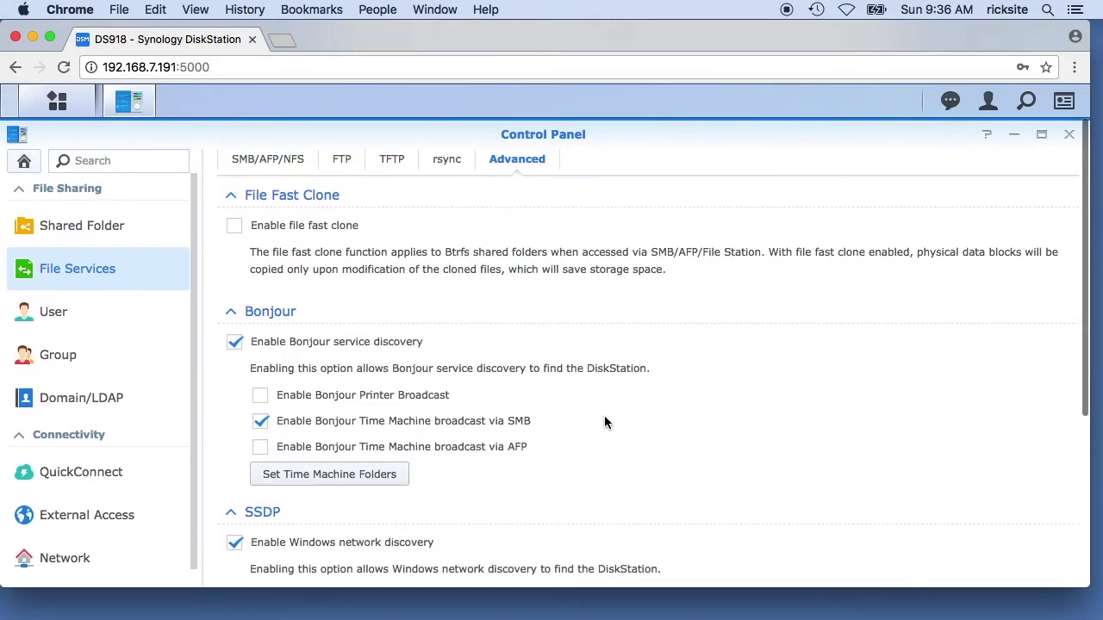
pyautogui.scroll(-3, 854, 543)
pyautogui.scroll(3, 843, 529)
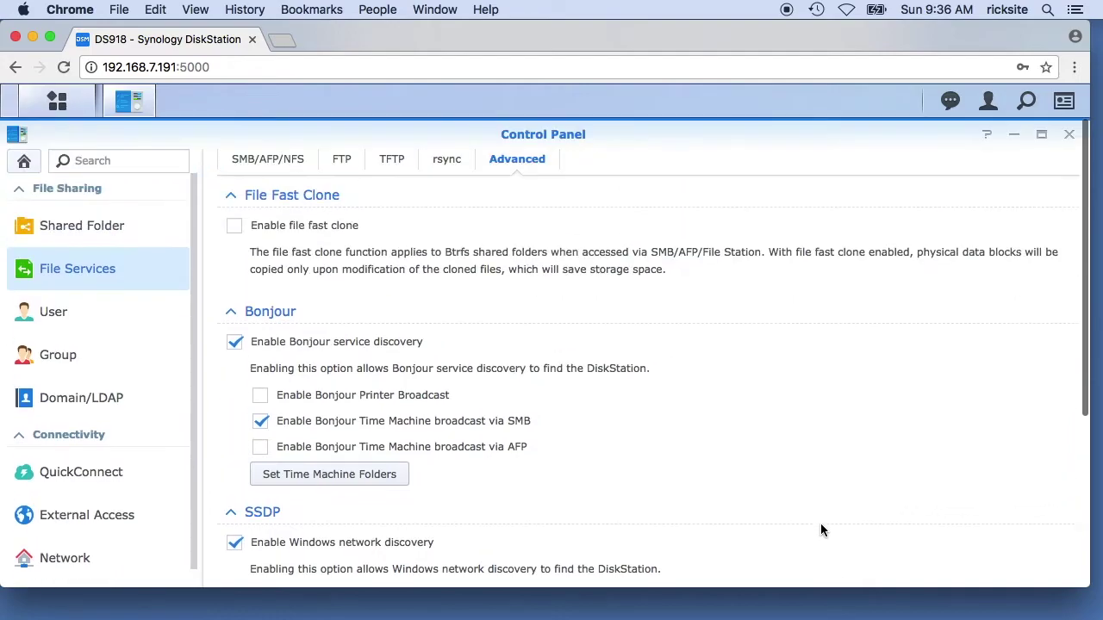
pyautogui.click(103, 578)
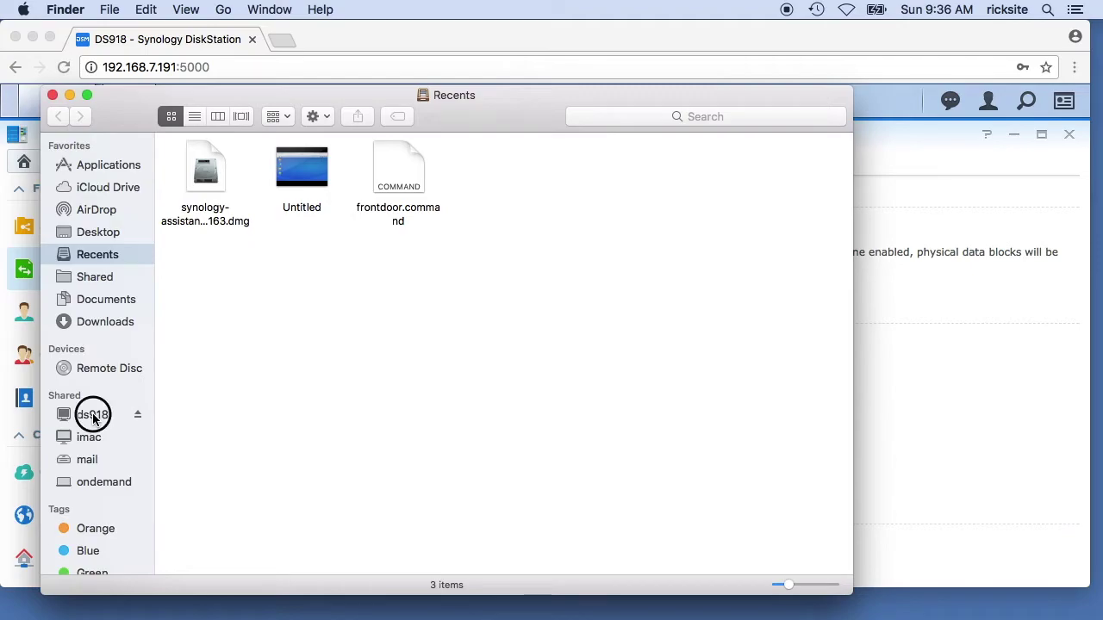
pyautogui.click(92, 416)
pyautogui.click(670, 249)
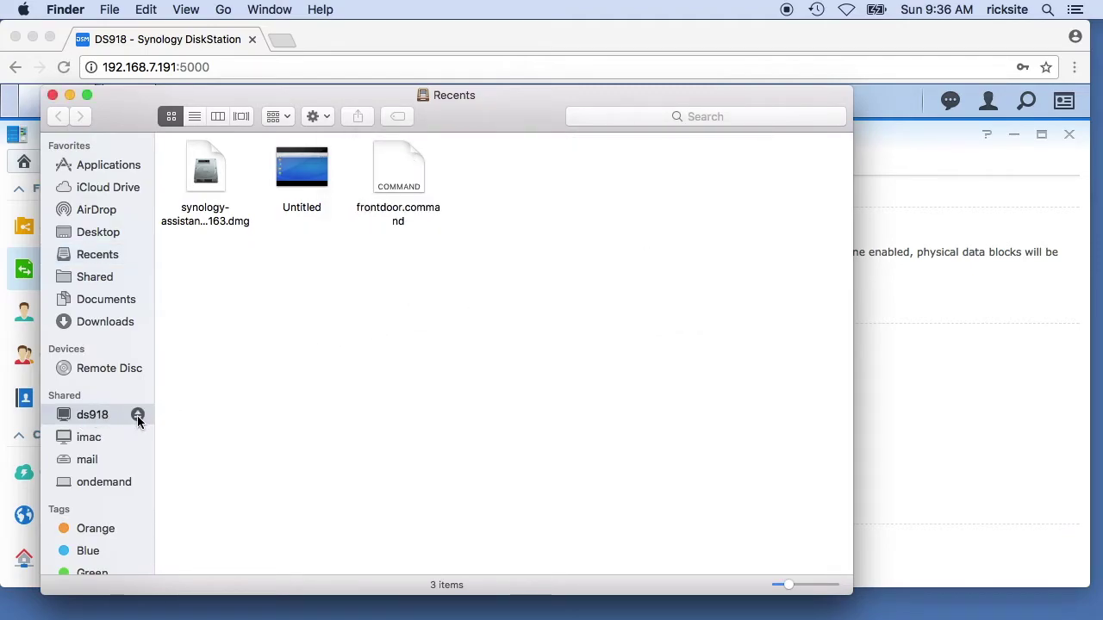
pyautogui.click(899, 353)
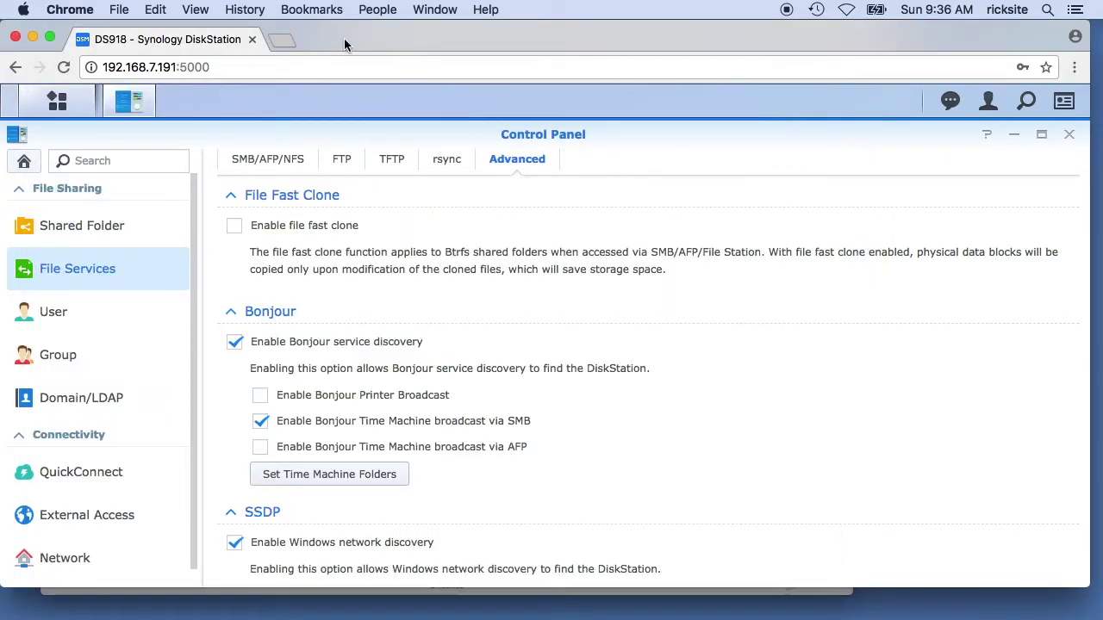
pyautogui.click(313, 9)
pyautogui.click(301, 107)
# Step: In Finder, connect to the server smb://ds918 and mount its DSTimeMachine volume
pyautogui.moveTo(198, 617)
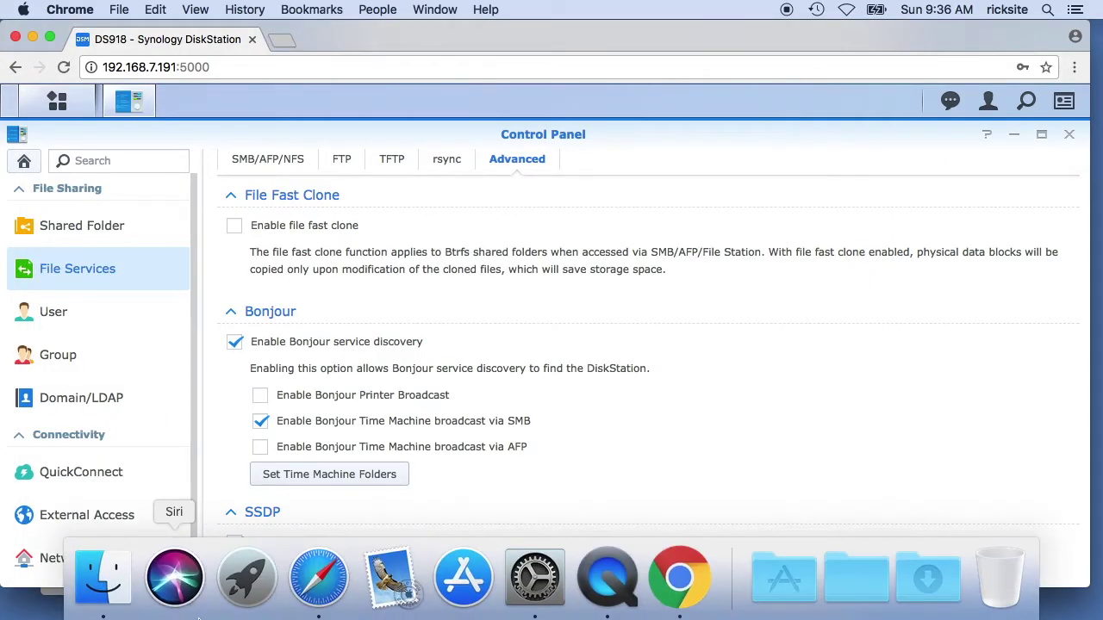
pyautogui.click(104, 576)
pyautogui.click(223, 10)
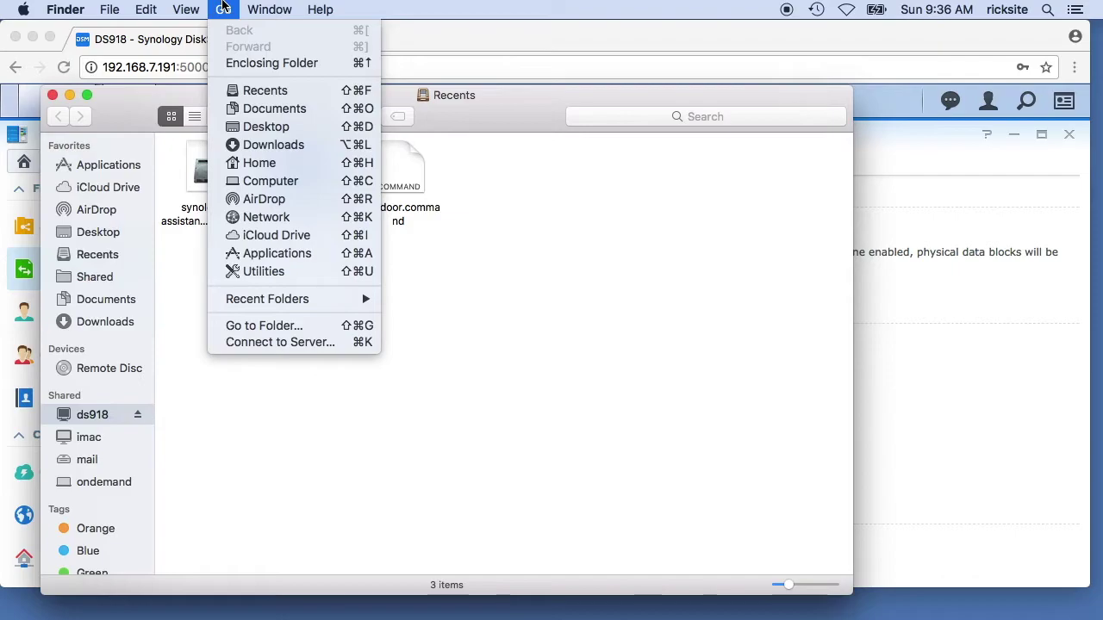
pyautogui.click(276, 343)
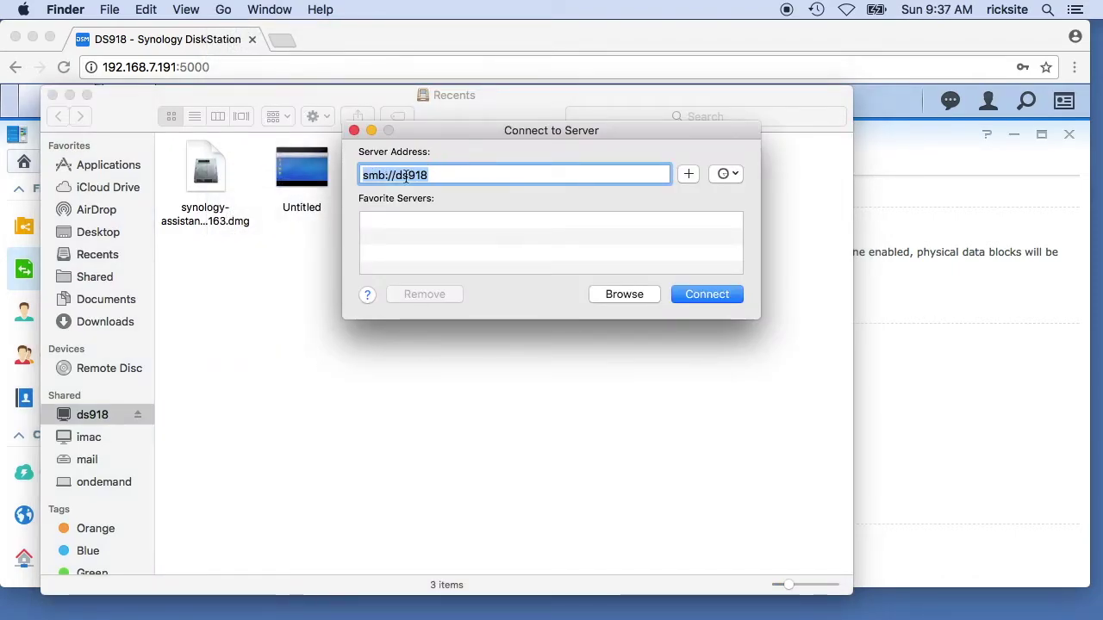
pyautogui.click(712, 293)
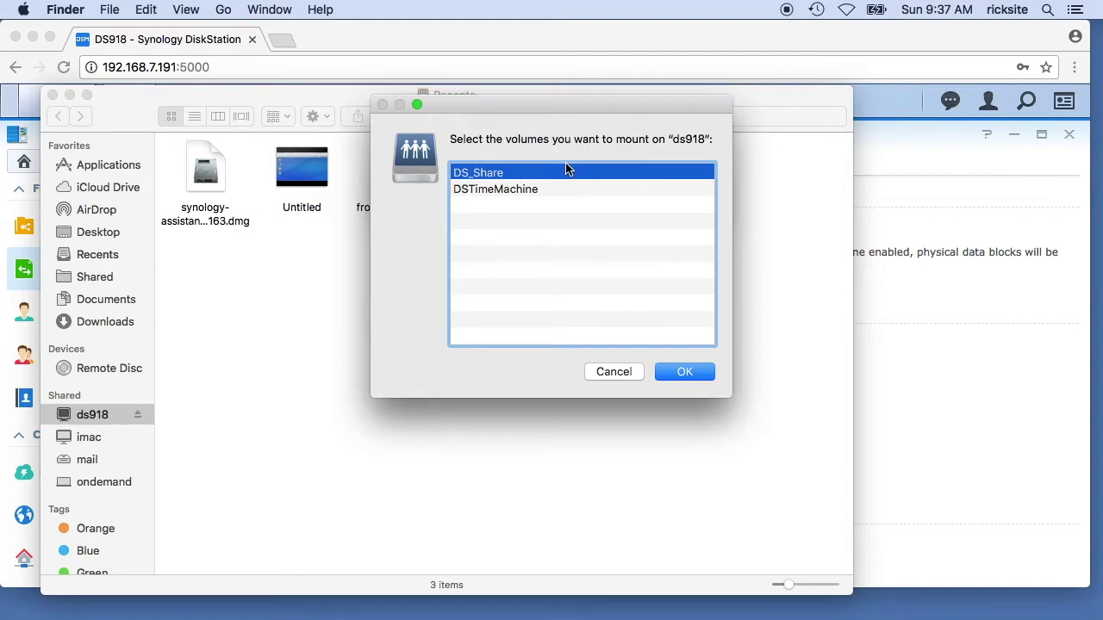
pyautogui.click(517, 188)
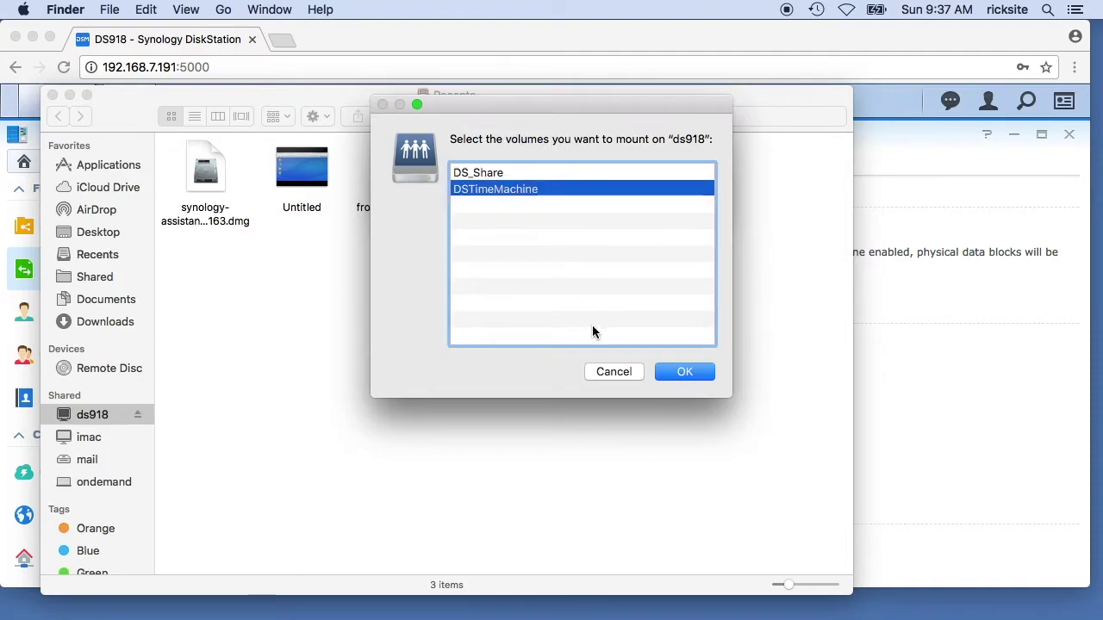
pyautogui.click(680, 375)
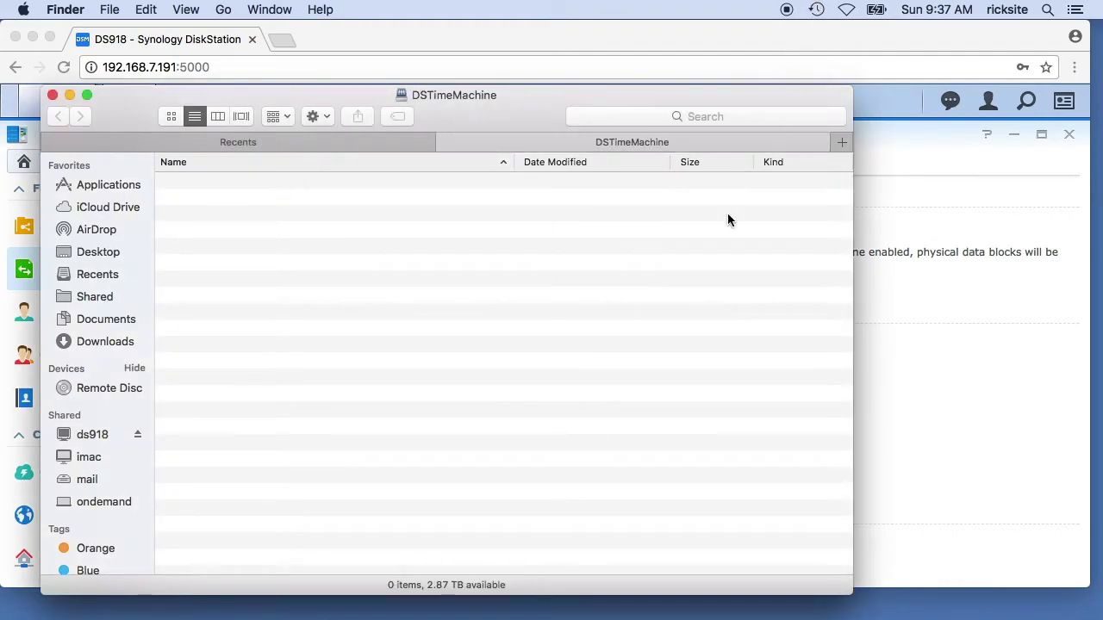
# Step: Switch to System Preferences and open the Time Machine preferences
pyautogui.click(817, 9)
pyautogui.click(794, 31)
pyautogui.moveTo(668, 616)
pyautogui.click(536, 599)
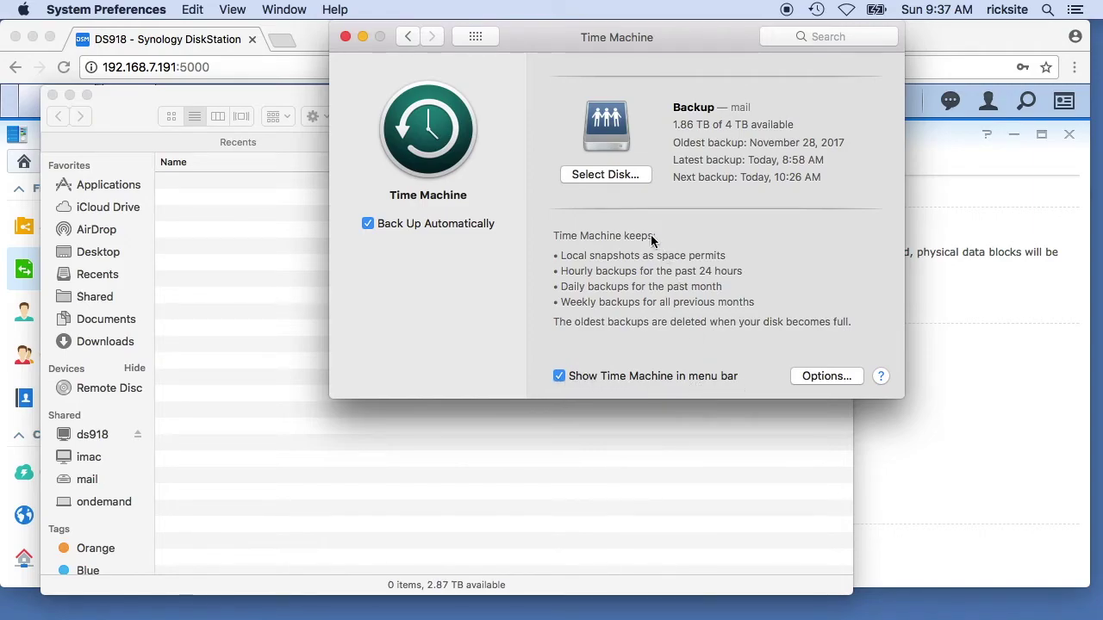
pyautogui.click(816, 10)
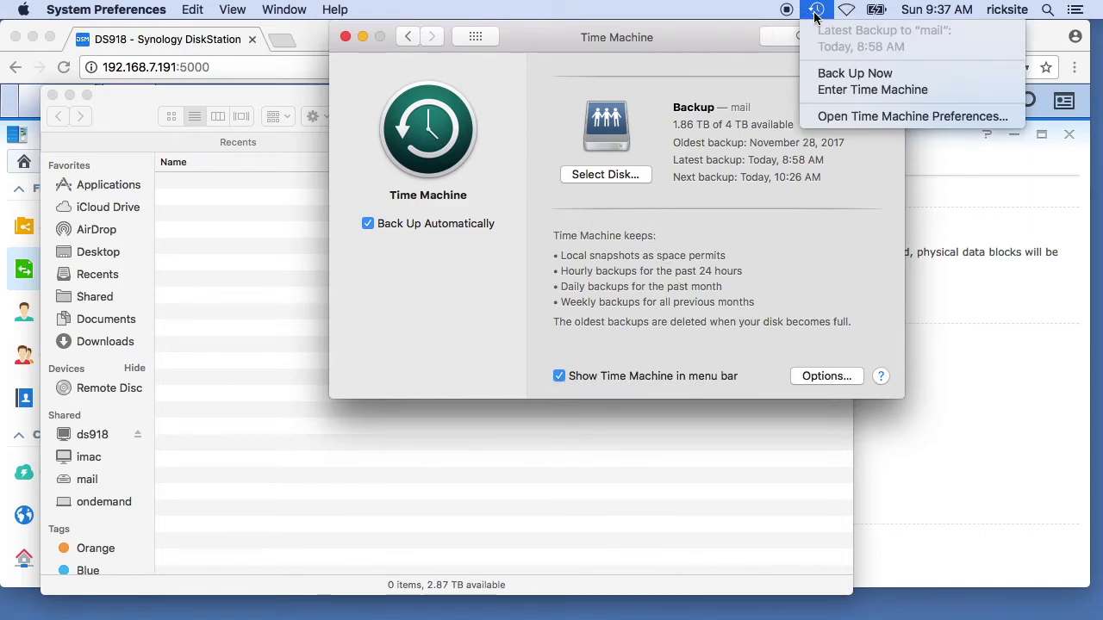
# Step: Add DSTimeMachine on ds918 as an encrypted backup disk, use it alongside the existing Backup disk, and connect as a registered user
pyautogui.click(610, 176)
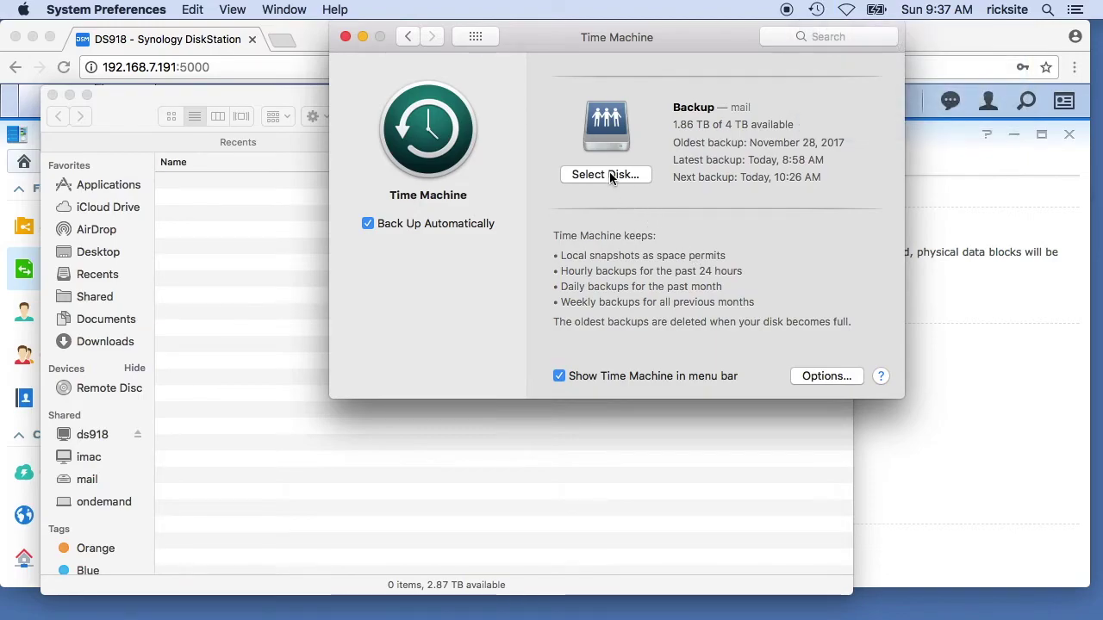
pyautogui.click(606, 176)
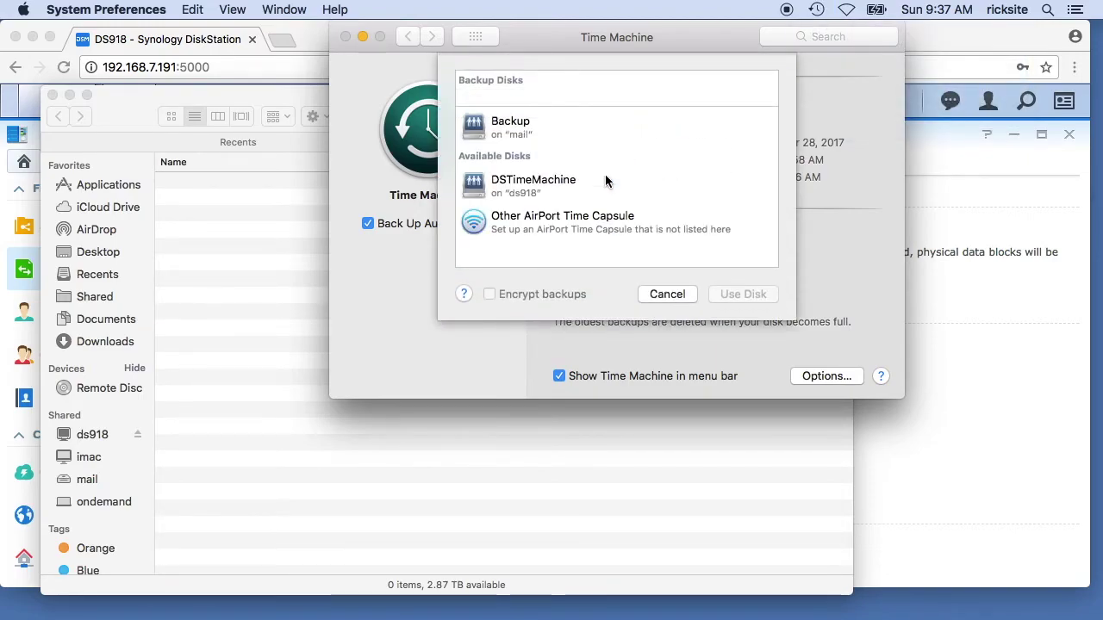
pyautogui.click(508, 189)
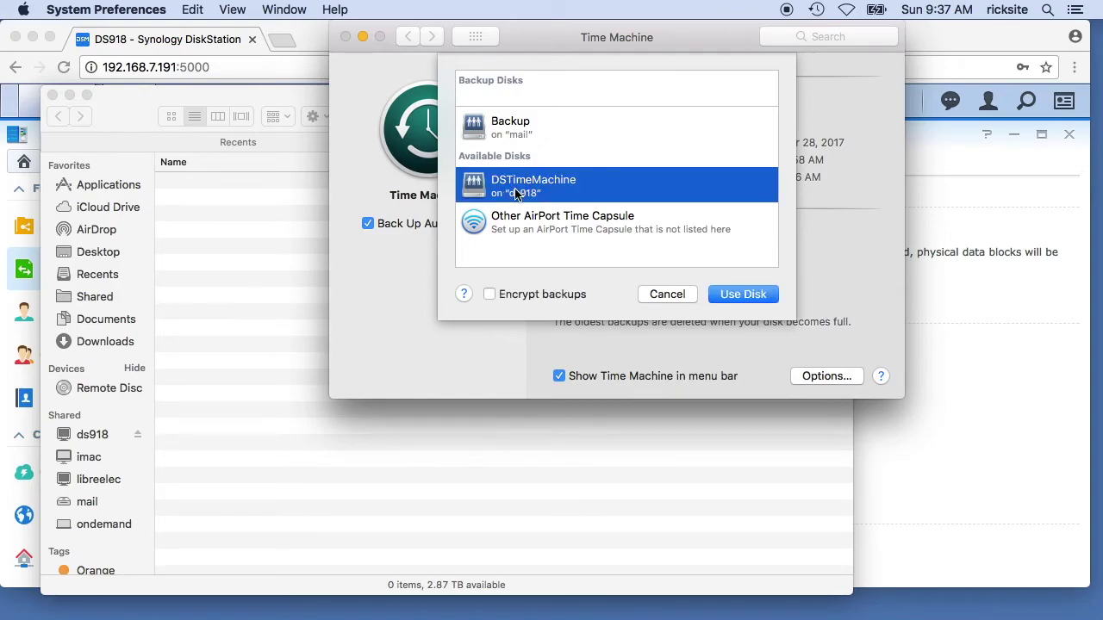
pyautogui.click(489, 295)
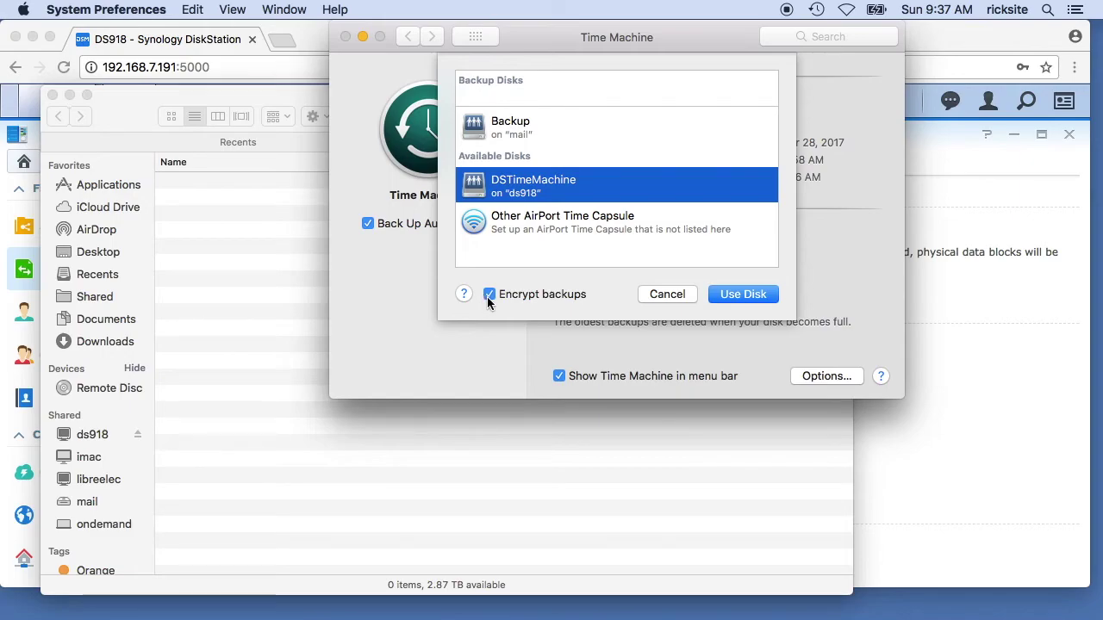
pyautogui.click(743, 296)
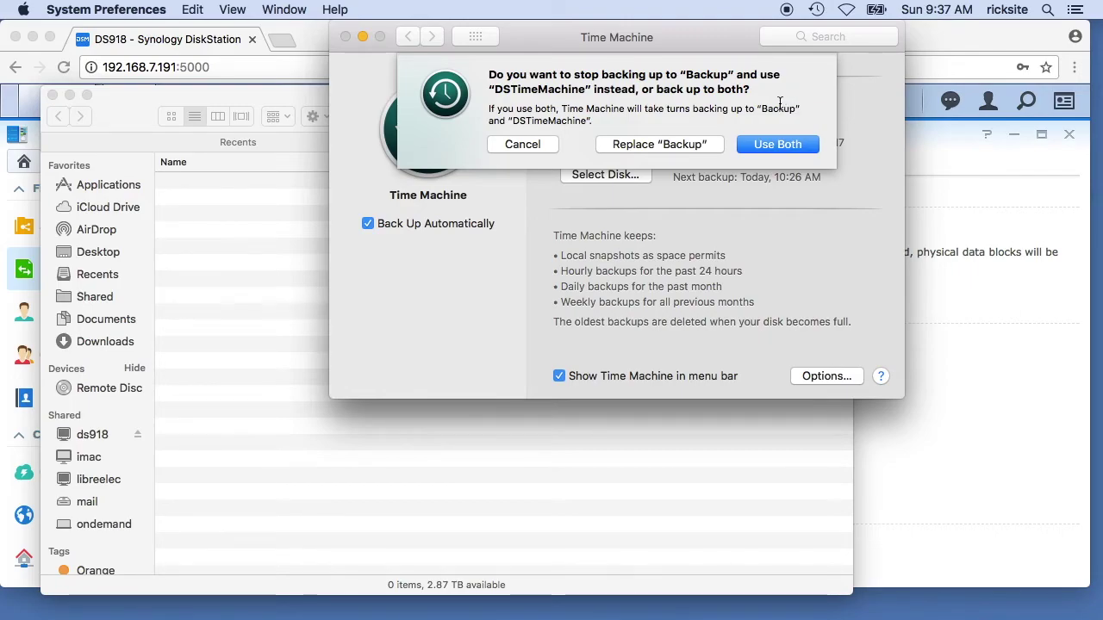
pyautogui.click(778, 145)
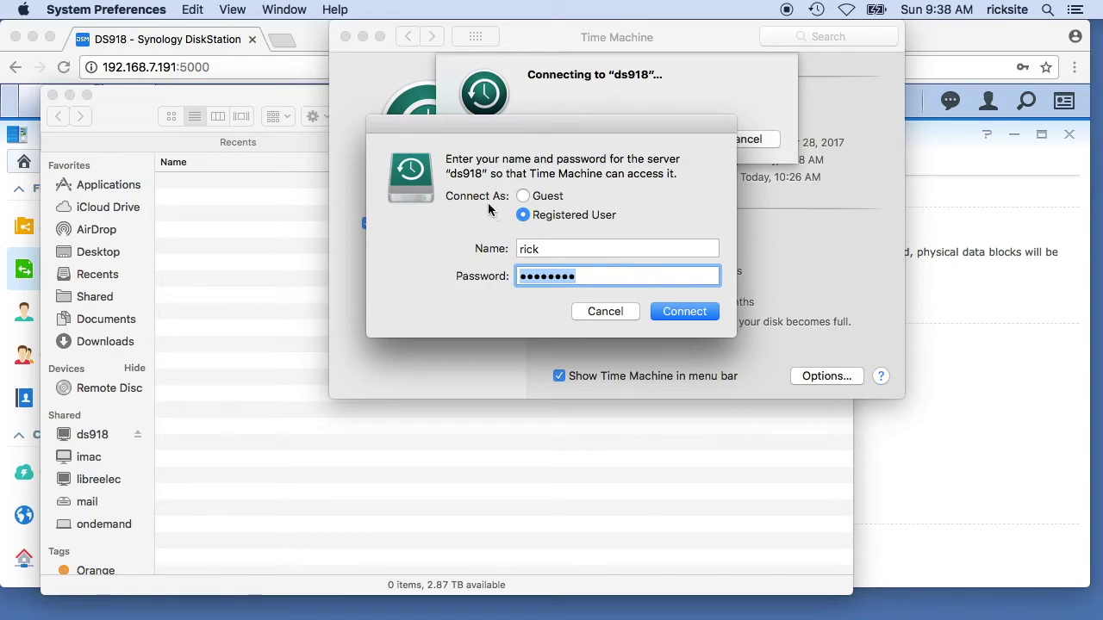
pyautogui.click(685, 311)
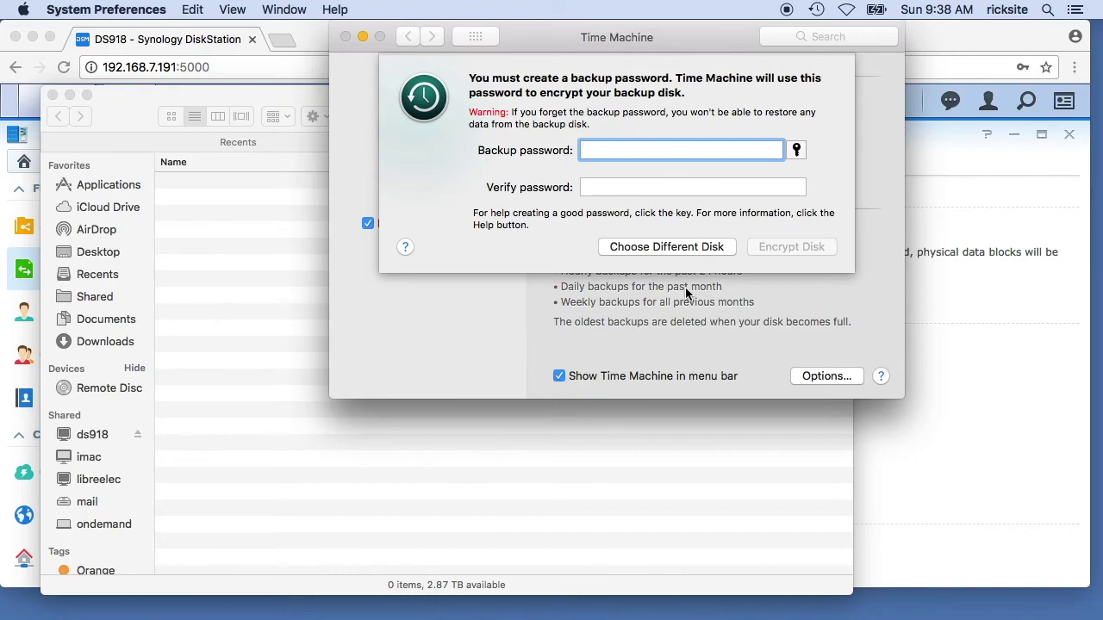
# Step: Create the backup encryption password, verify it, and encrypt the backup disk
pyautogui.write('••••')
pyautogui.press('Tab')
pyautogui.write('••••••')
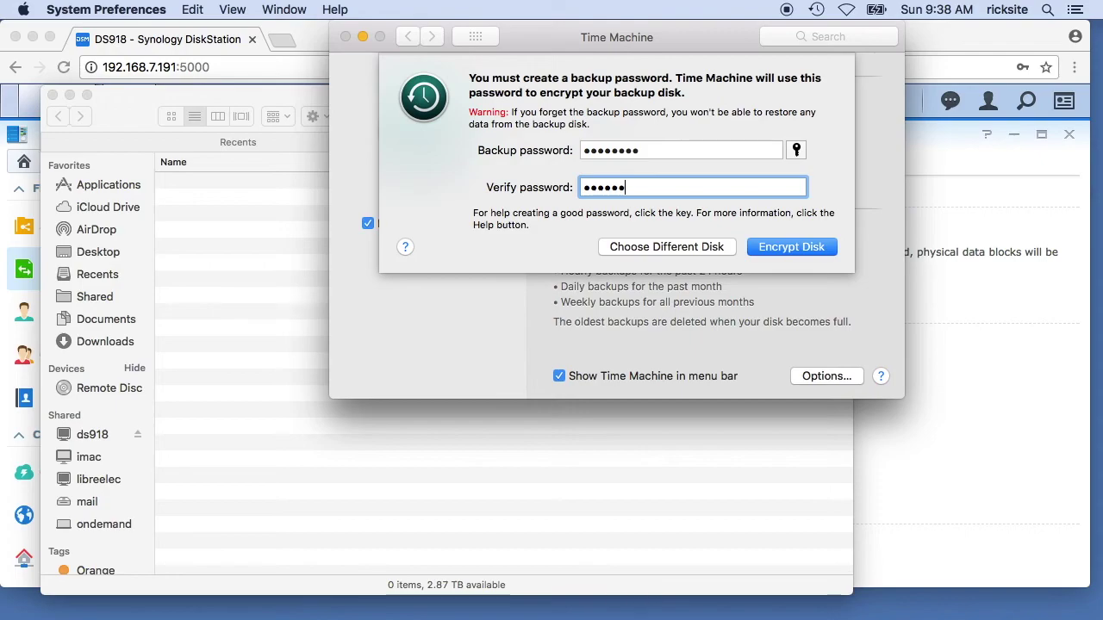
pyautogui.write('••')
pyautogui.click(791, 249)
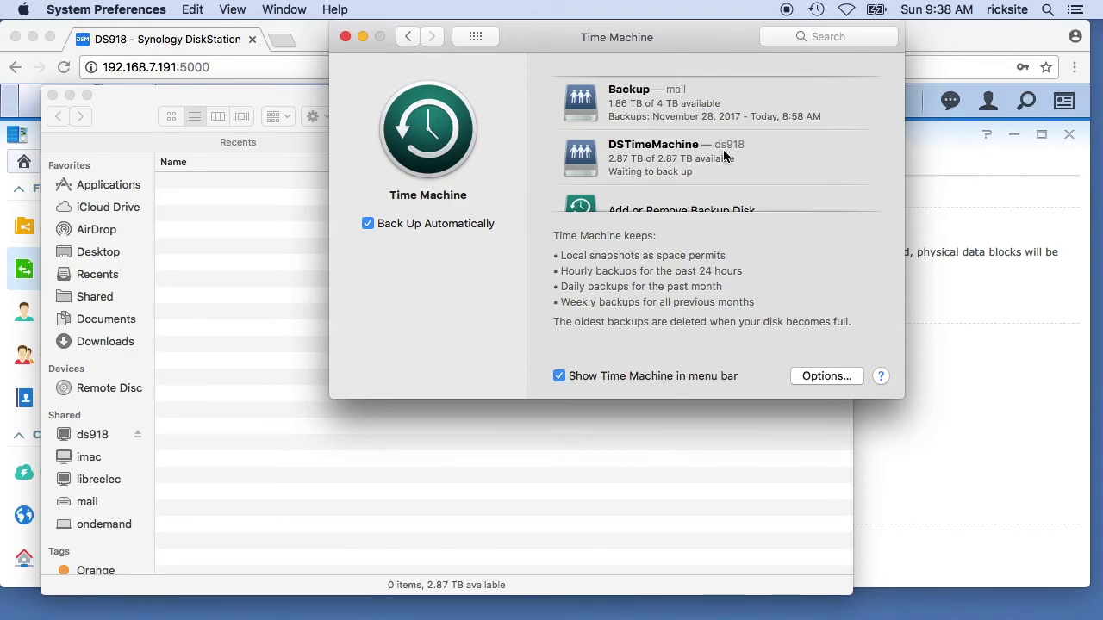
# Step: Check the latest Time Machine backup status and return to the Time Machine preferences
pyautogui.click(815, 9)
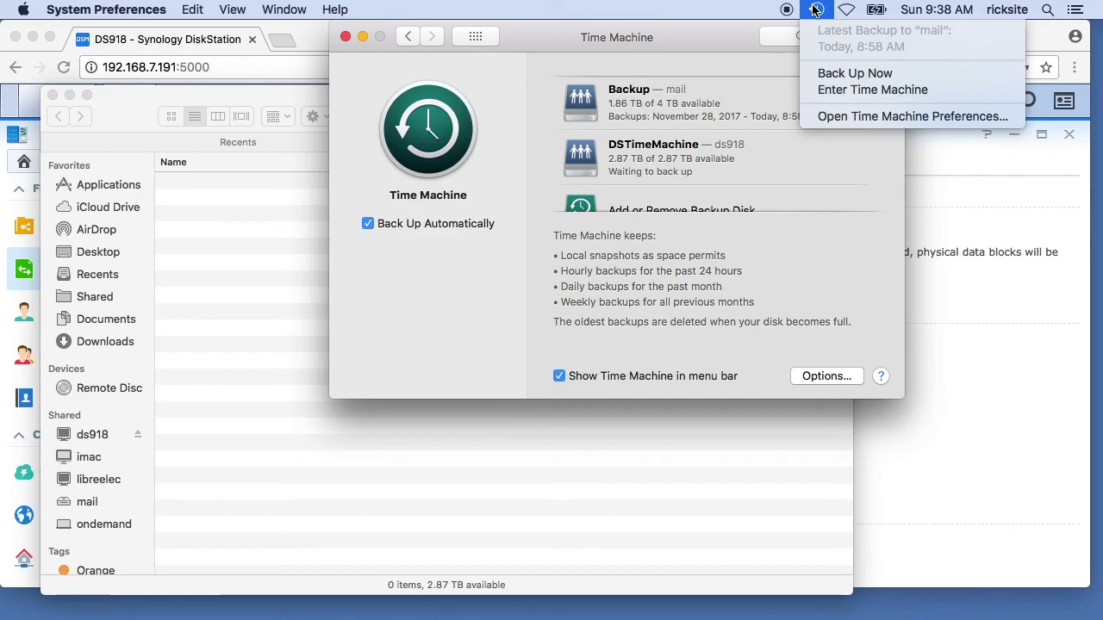
pyautogui.click(888, 116)
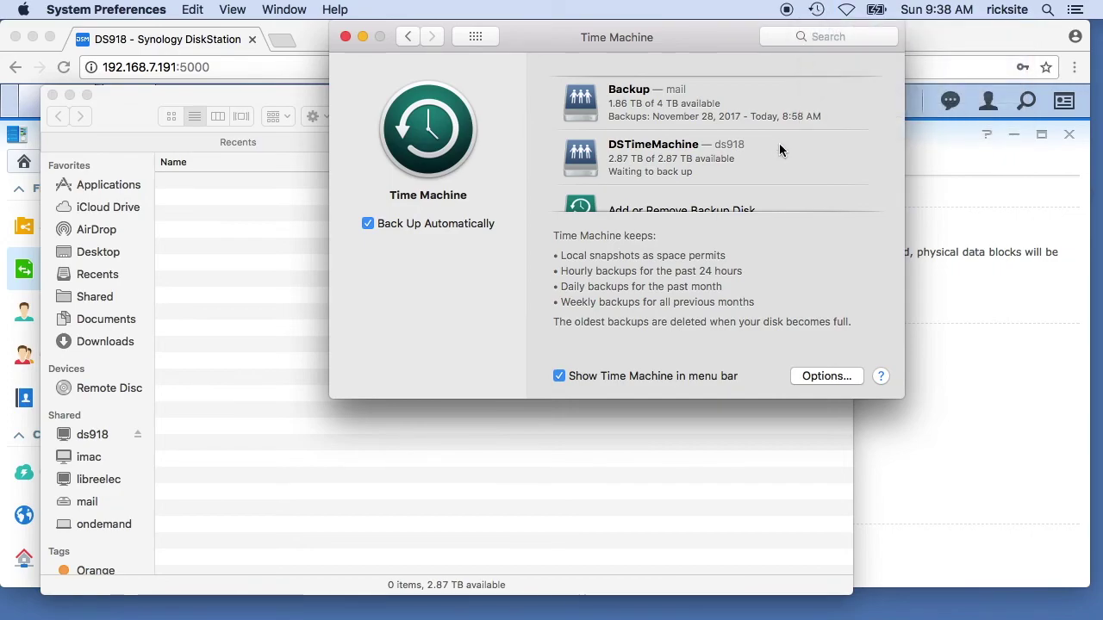